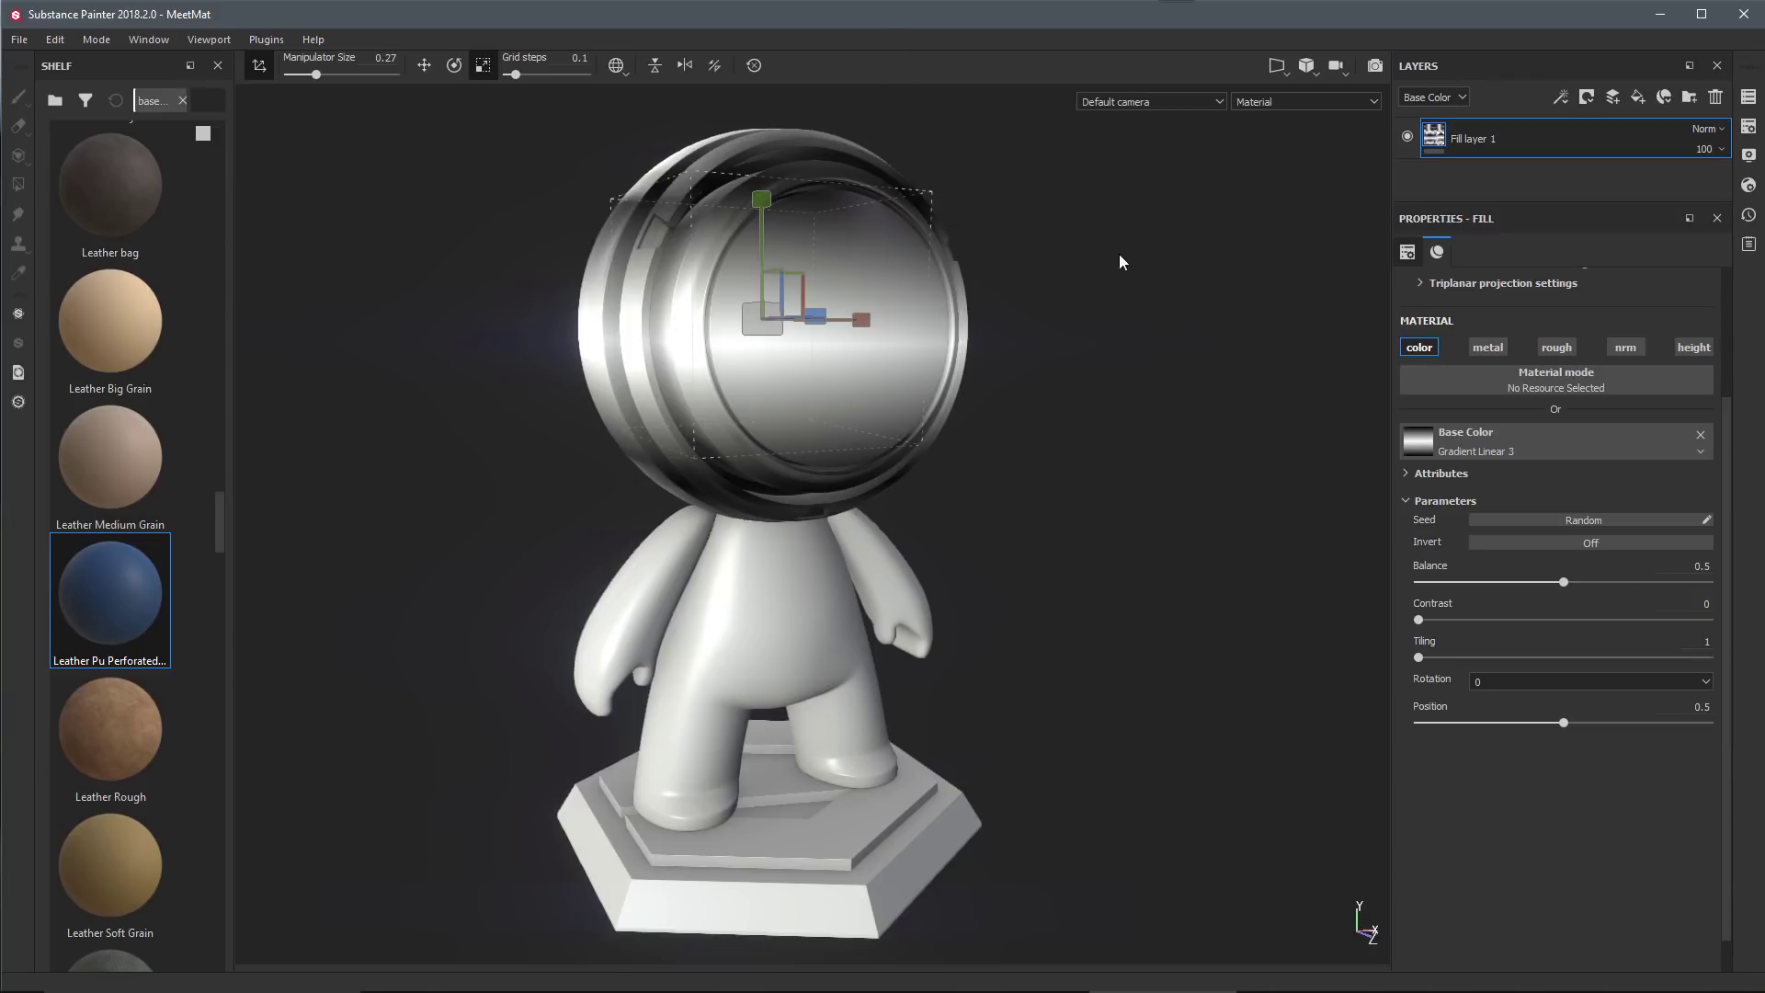
# - Add a Gradient filter to Fill layer 1, affecting its color channel
pyautogui.scroll(1, 1076, 322)
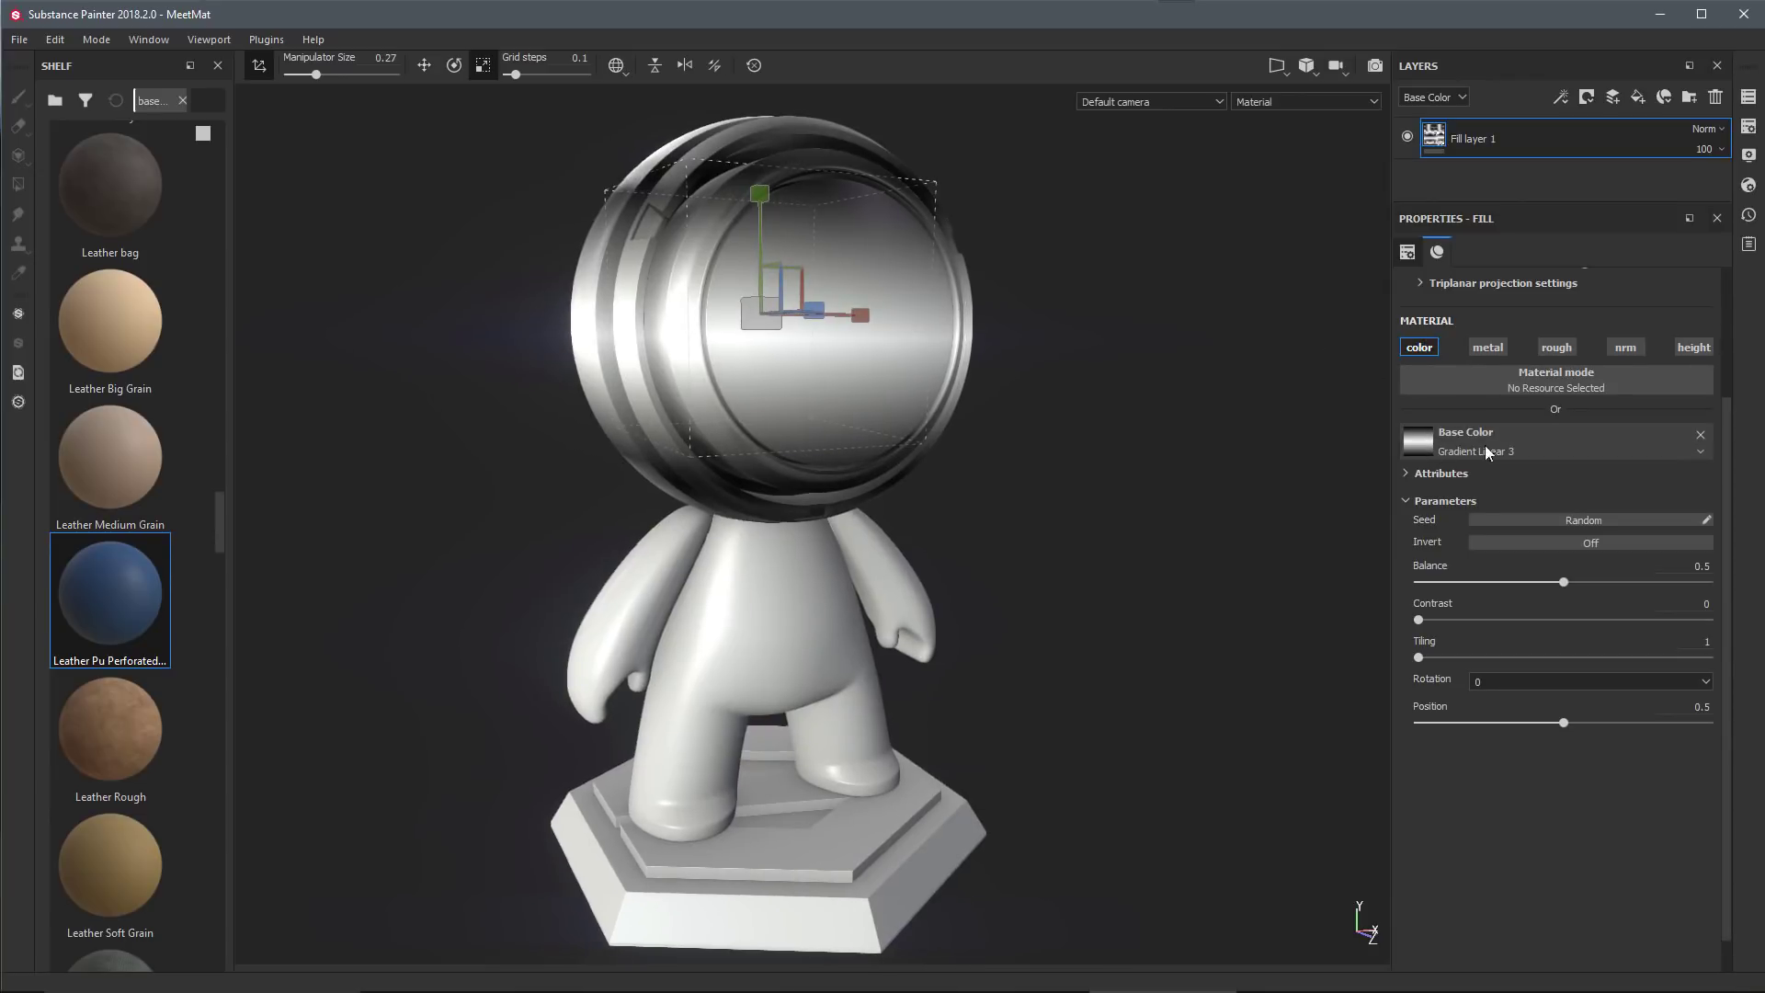
pyautogui.click(1561, 97)
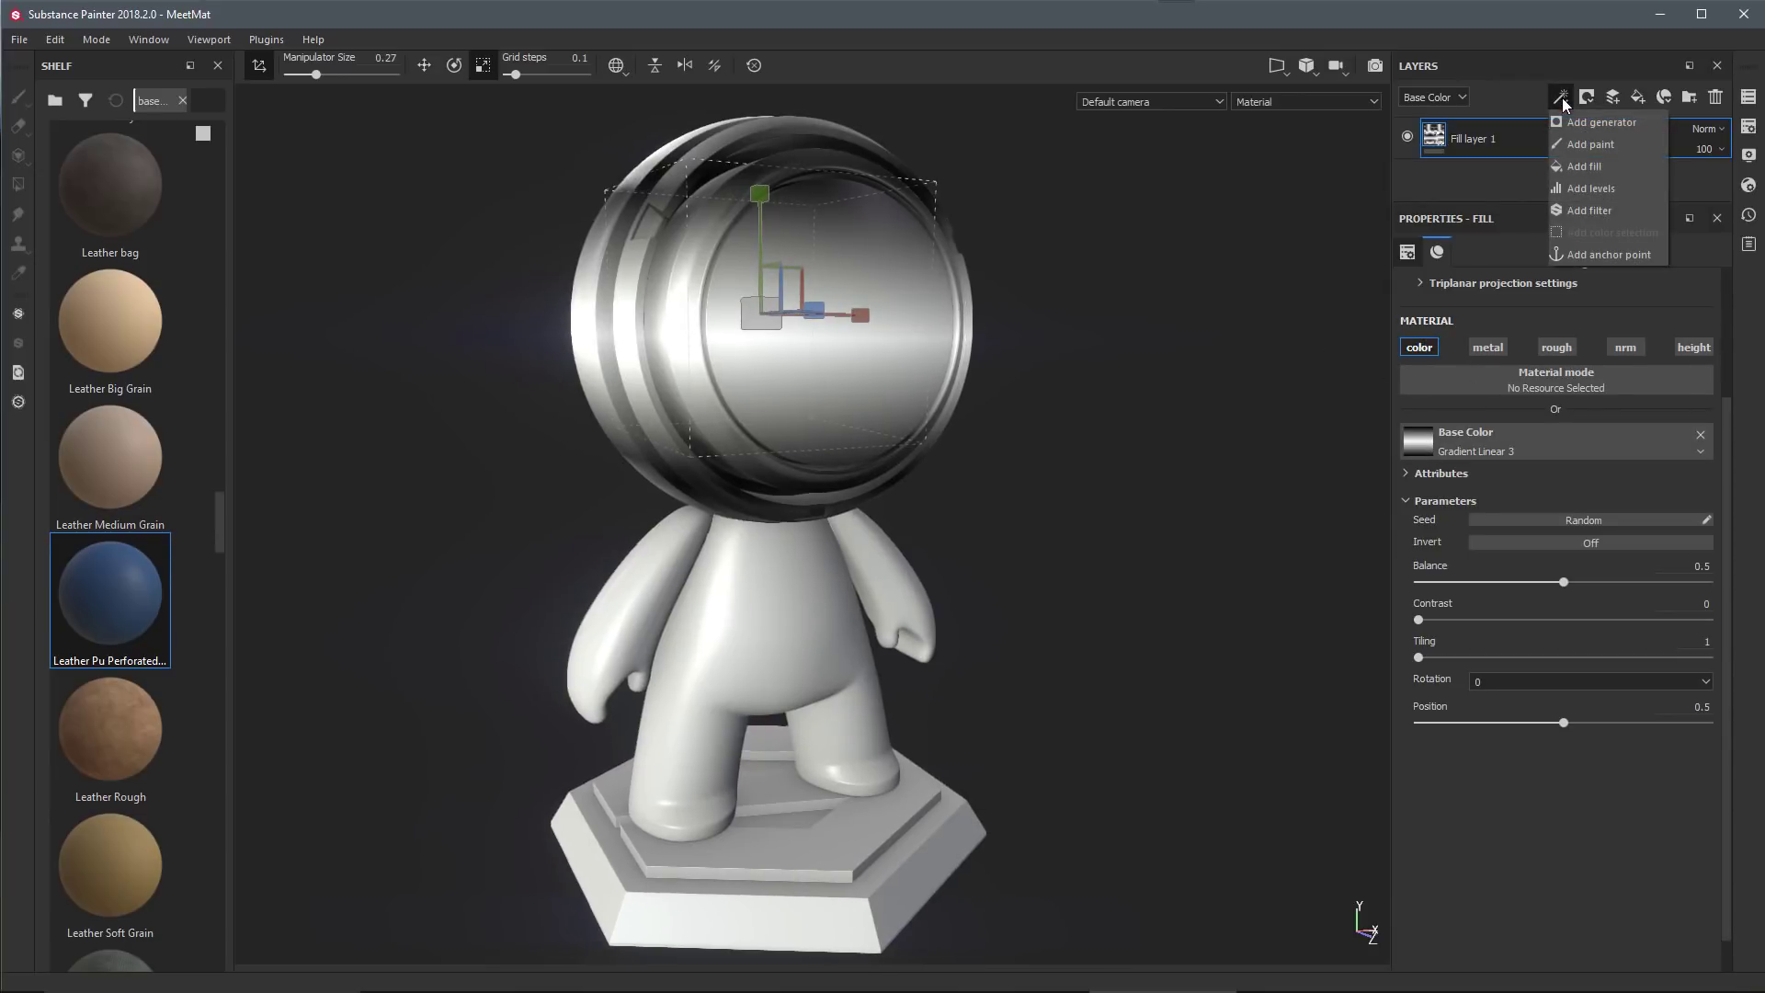
pyautogui.click(1570, 210)
pyautogui.click(1456, 313)
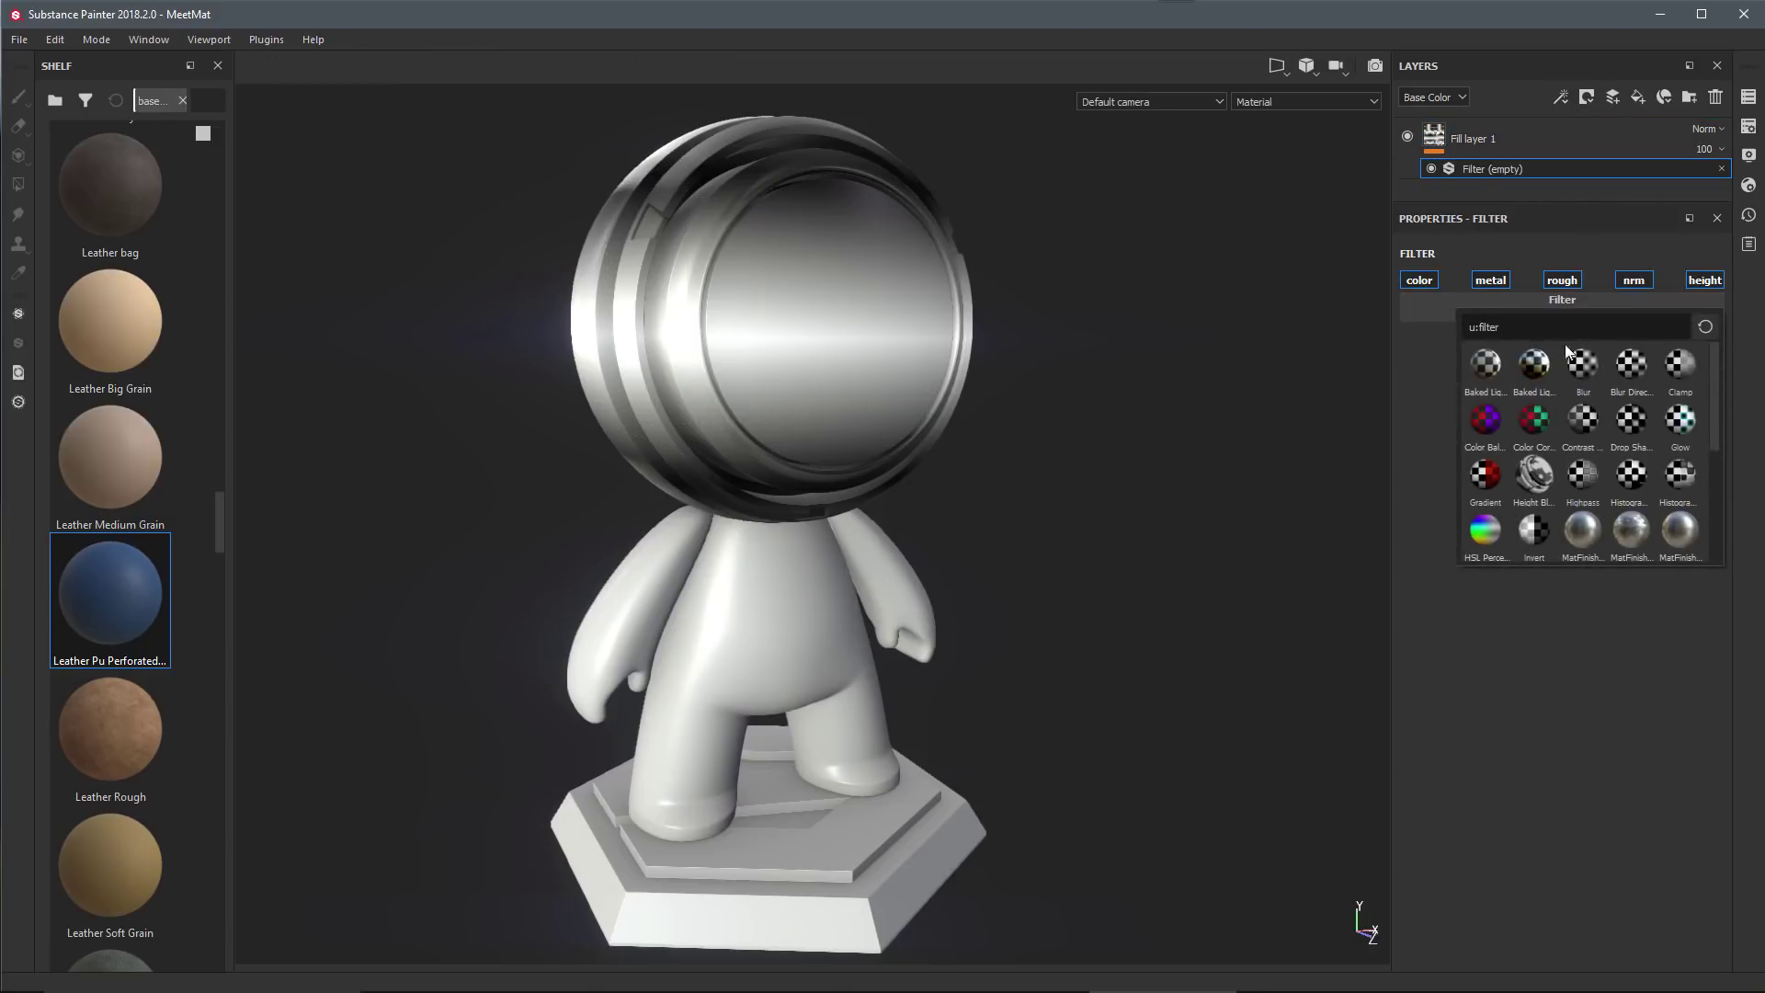
pyautogui.click(1486, 476)
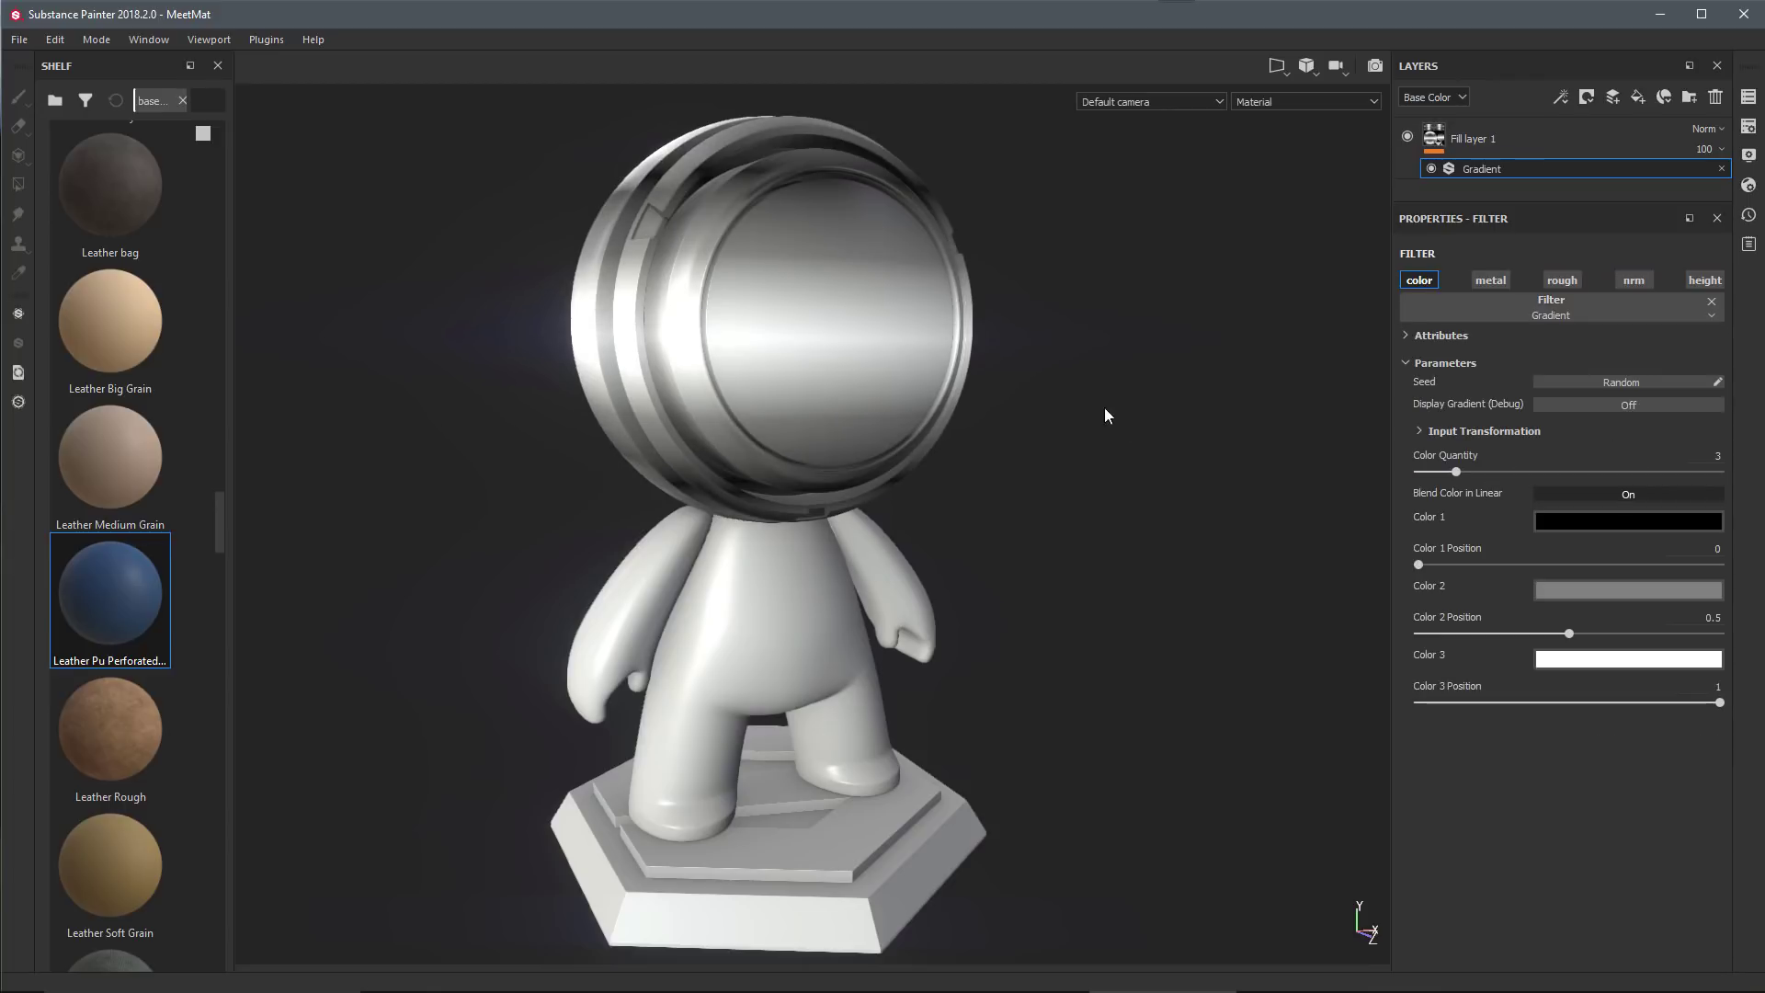
# - Set Color 1 of the Gradient filter to a bright saturated red
pyautogui.scroll(1, 1186, 406)
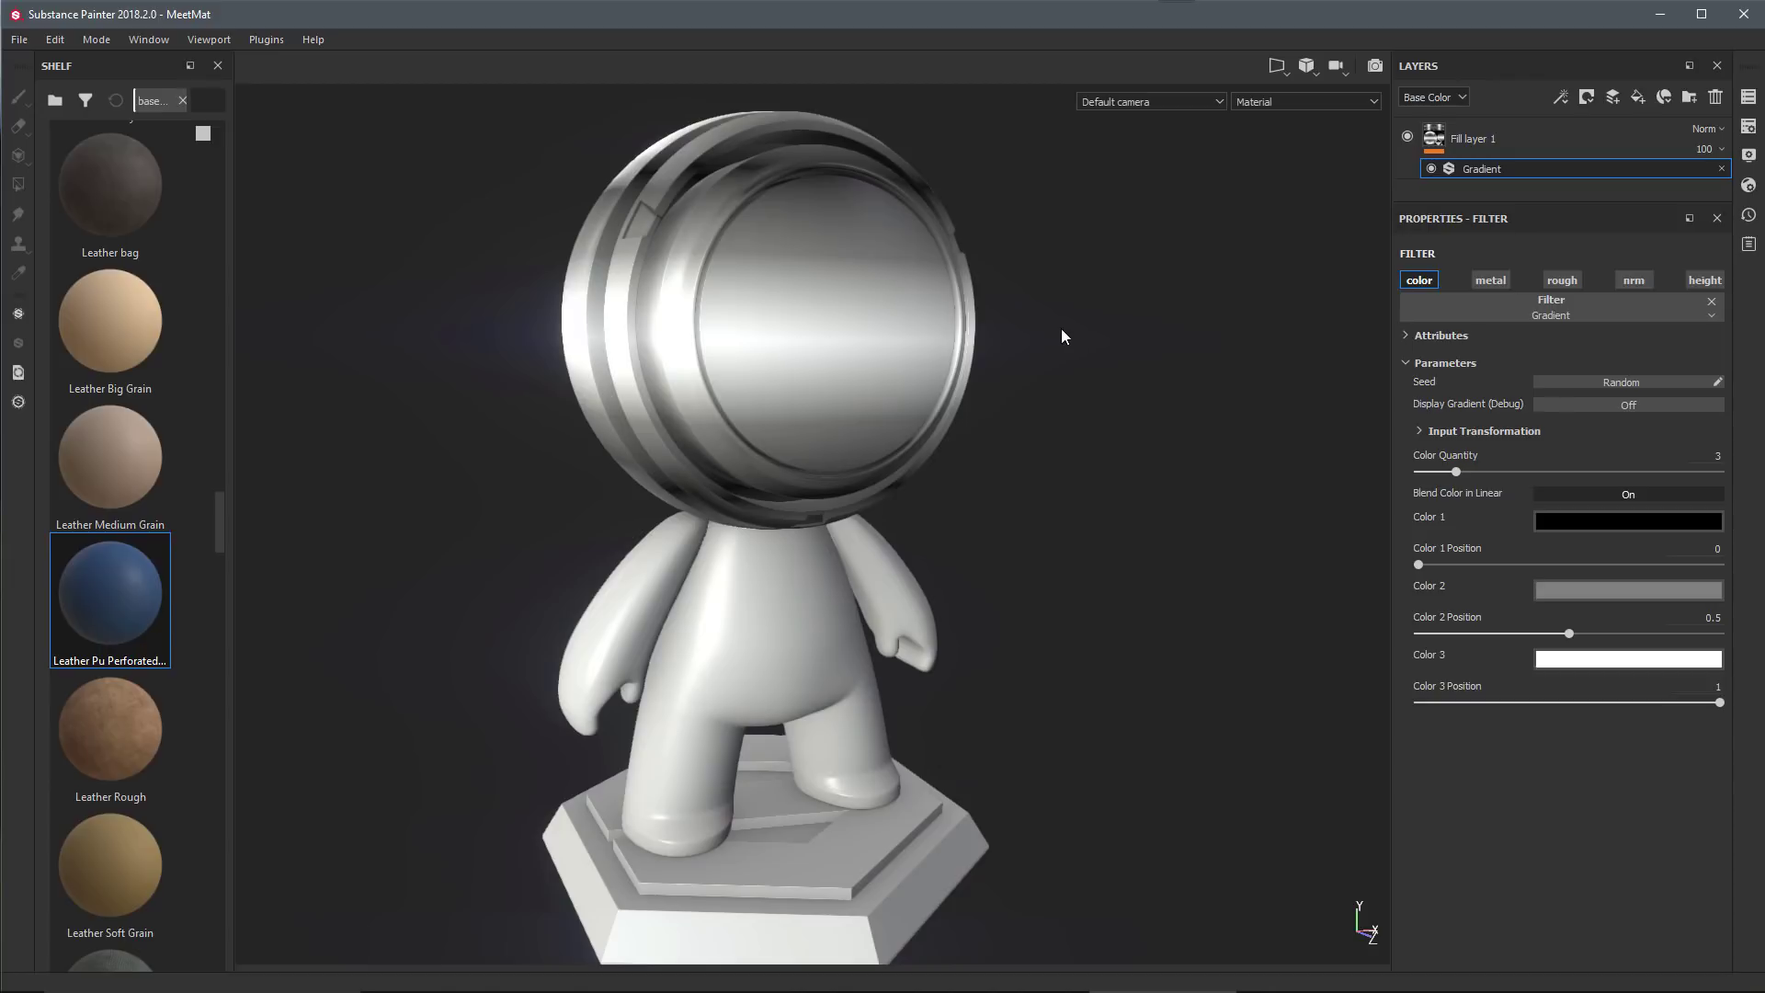
pyautogui.click(1551, 522)
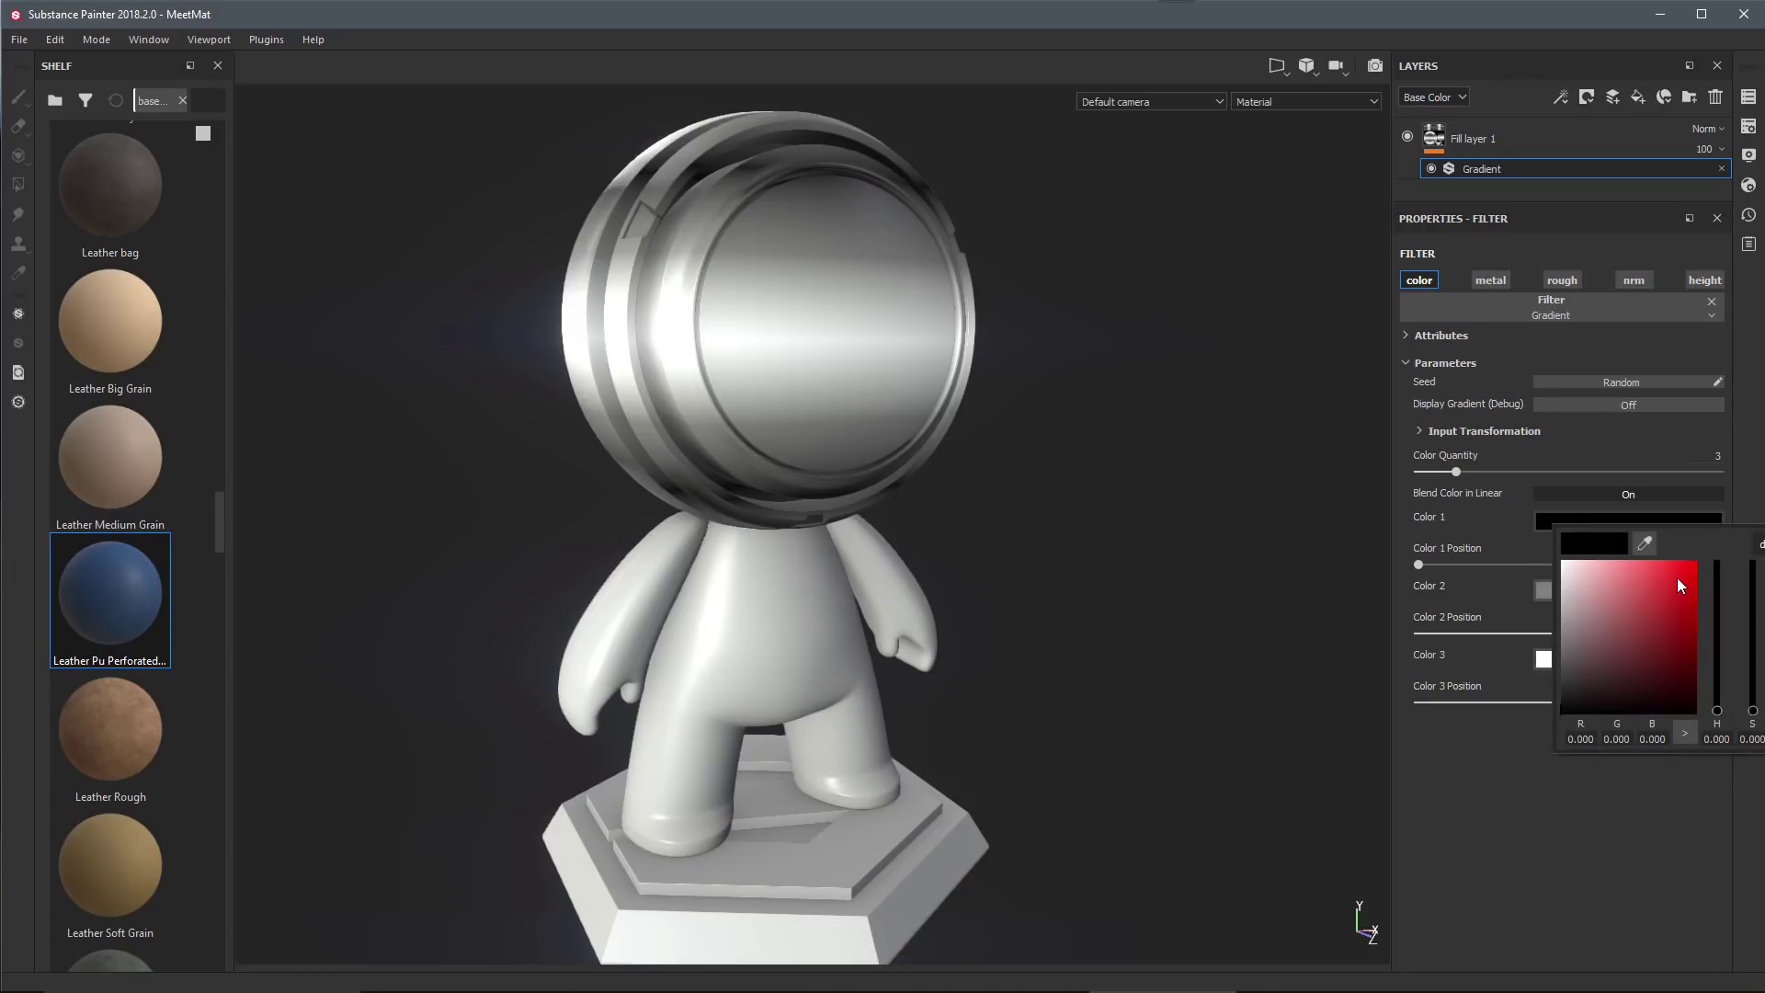
pyautogui.moveTo(1677, 584); pyautogui.dragTo(1696, 561)
# - Set Color 2 of the Gradient filter to a golden yellow
pyautogui.click(1570, 590)
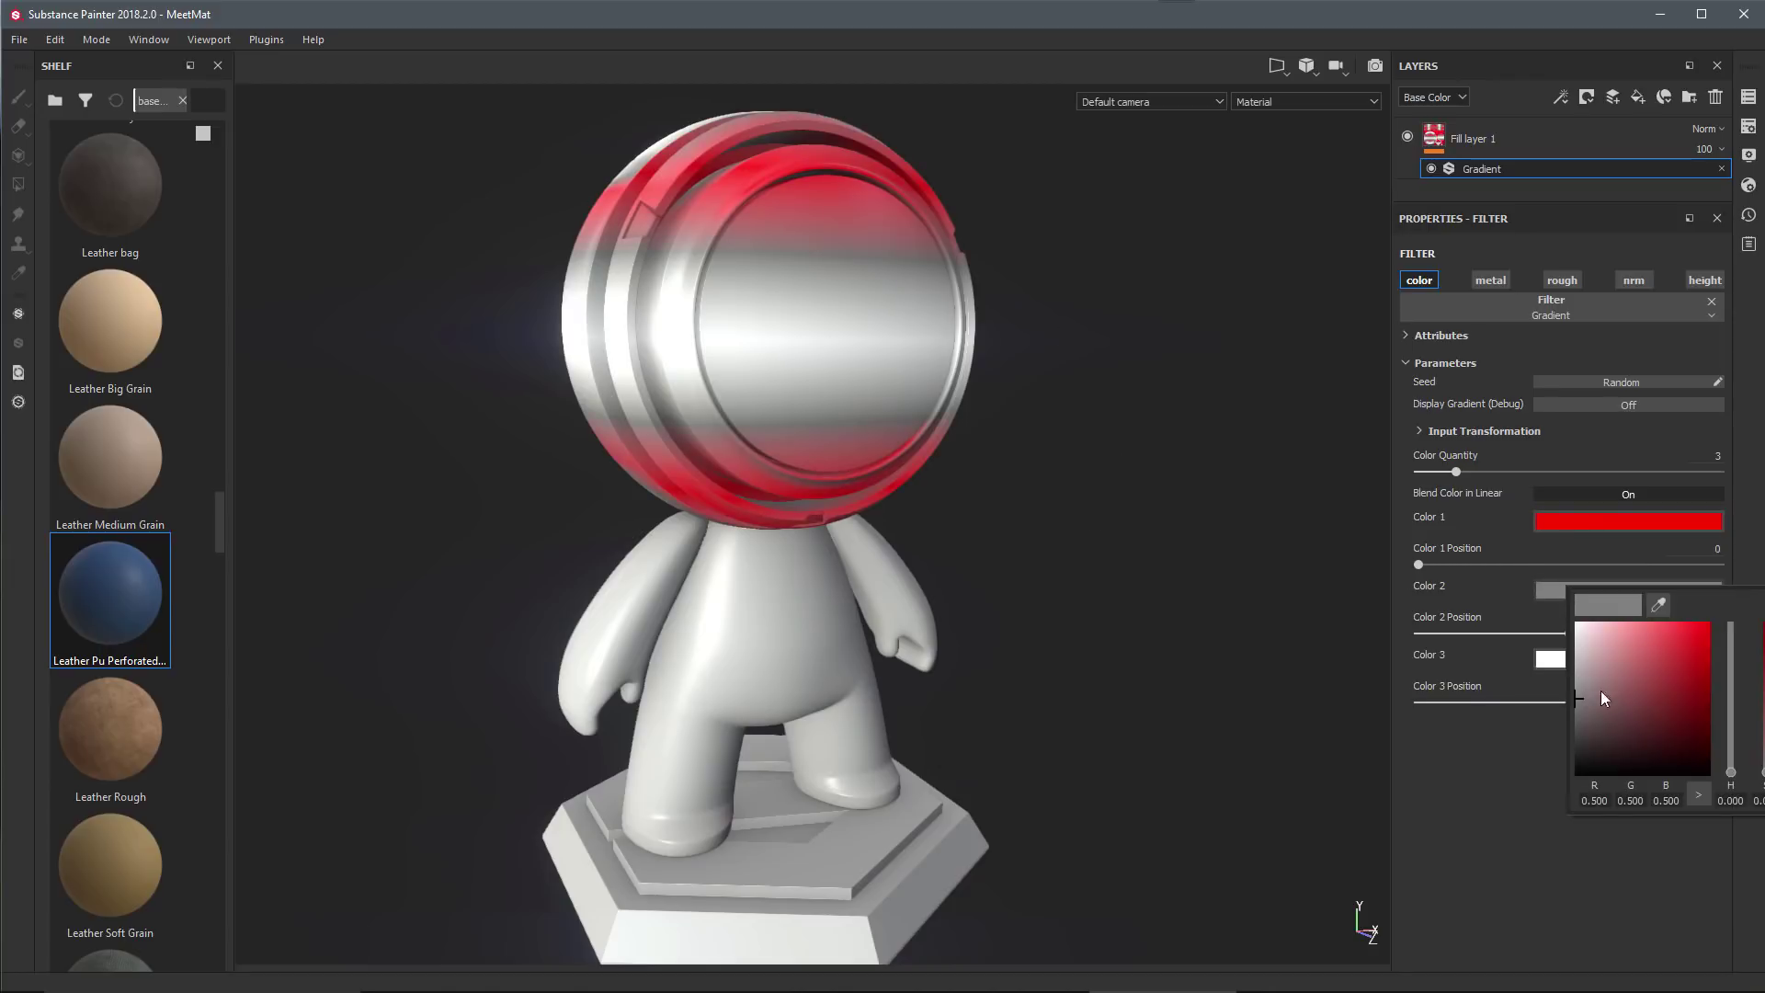
pyautogui.moveTo(1684, 706); pyautogui.dragTo(1731, 747)
pyautogui.click(1696, 673)
pyautogui.click(1699, 658)
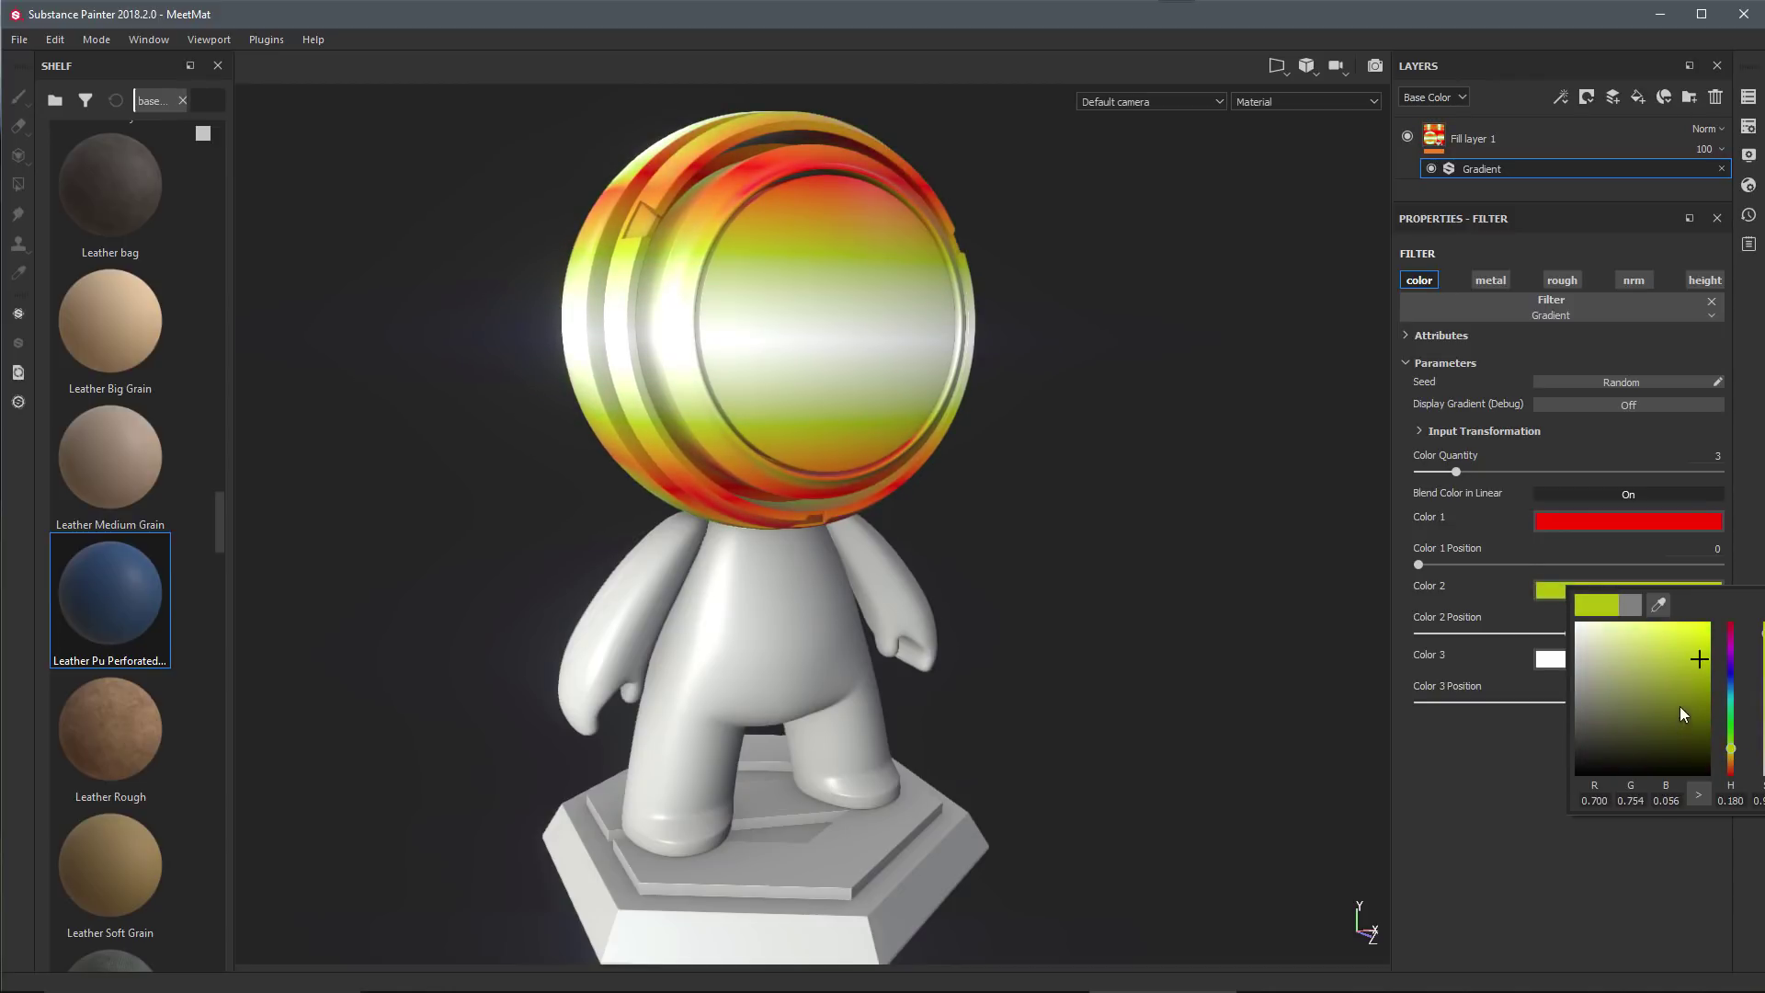
pyautogui.click(1731, 759)
pyautogui.click(1702, 656)
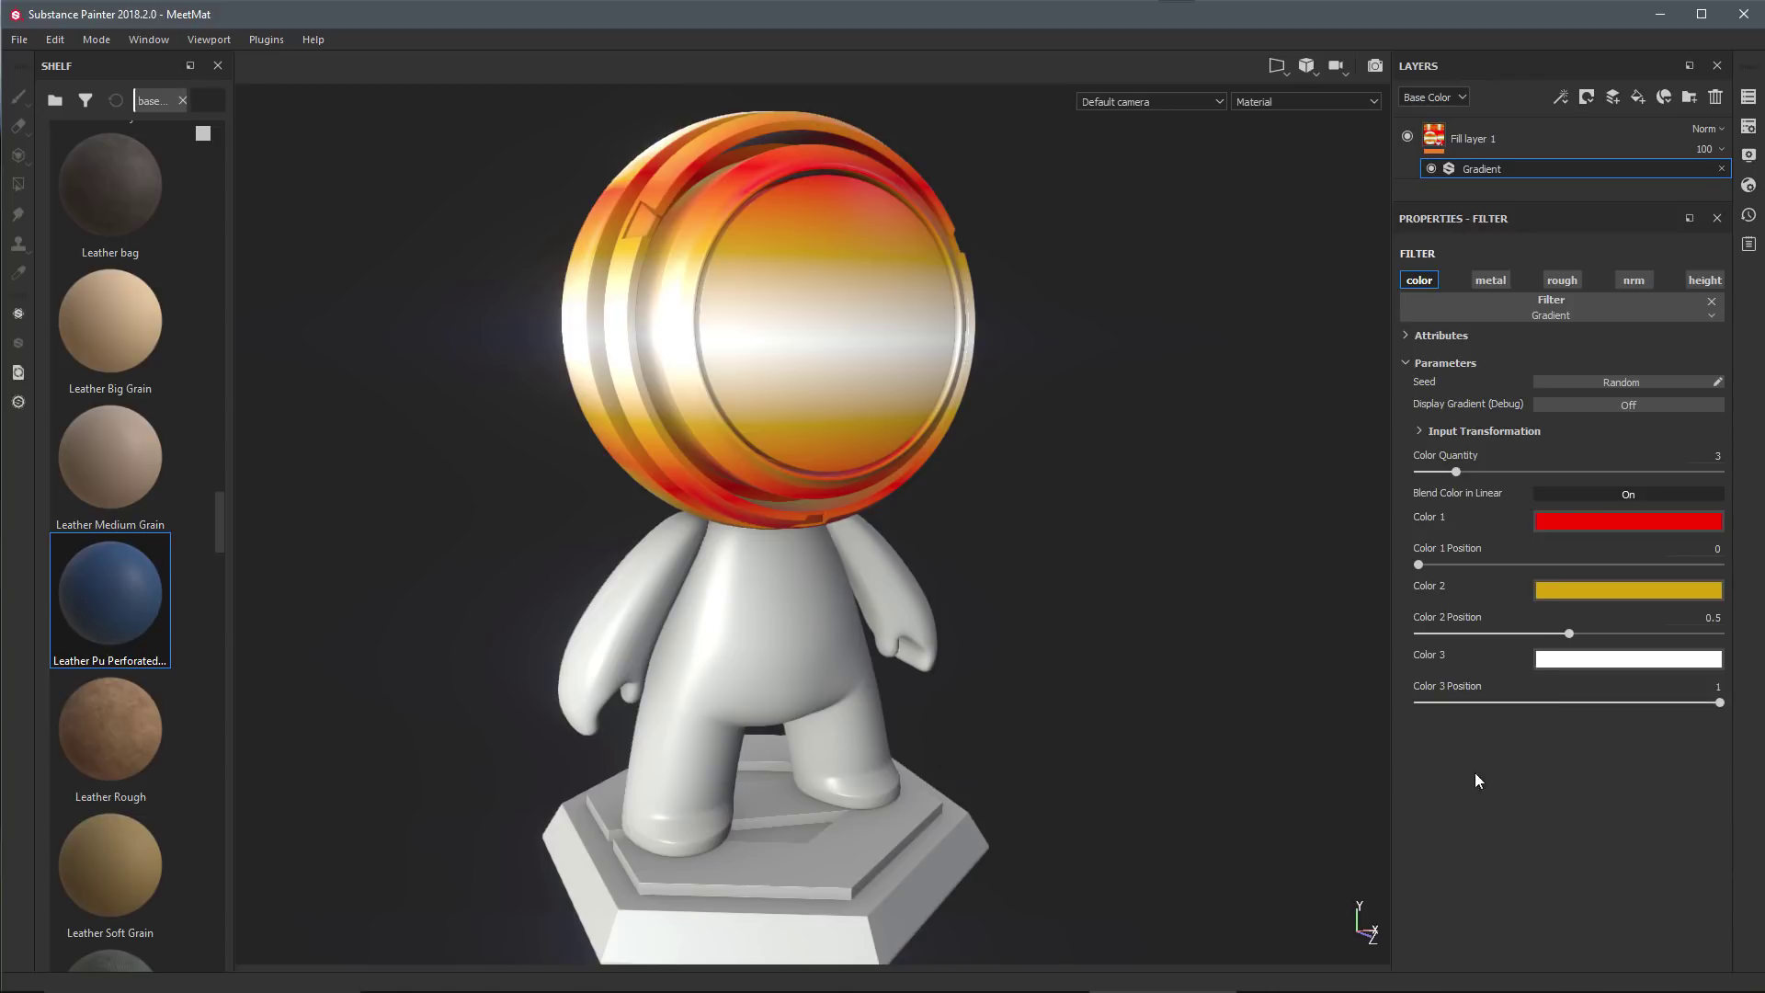
# - Set Color 3 of the Gradient filter to a bright green
pyautogui.click(1628, 659)
pyautogui.click(1679, 771)
pyautogui.moveTo(1719, 846); pyautogui.dragTo(1719, 793)
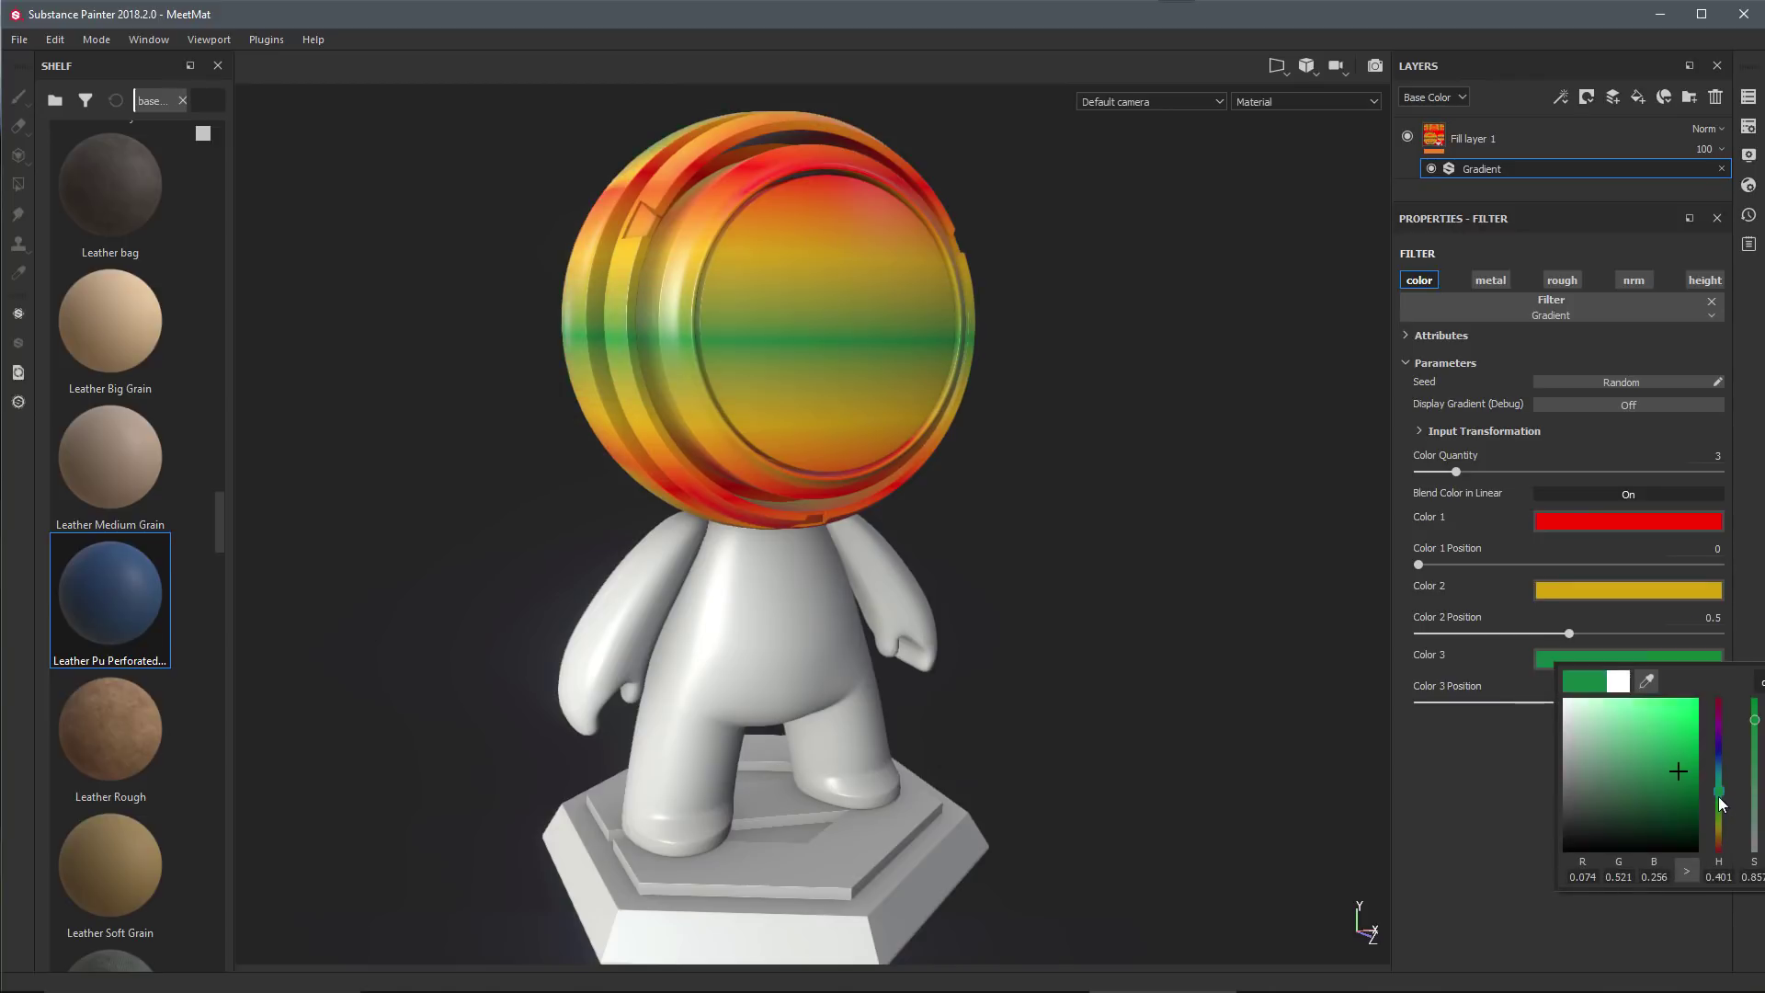
pyautogui.click(1675, 709)
pyautogui.click(1460, 851)
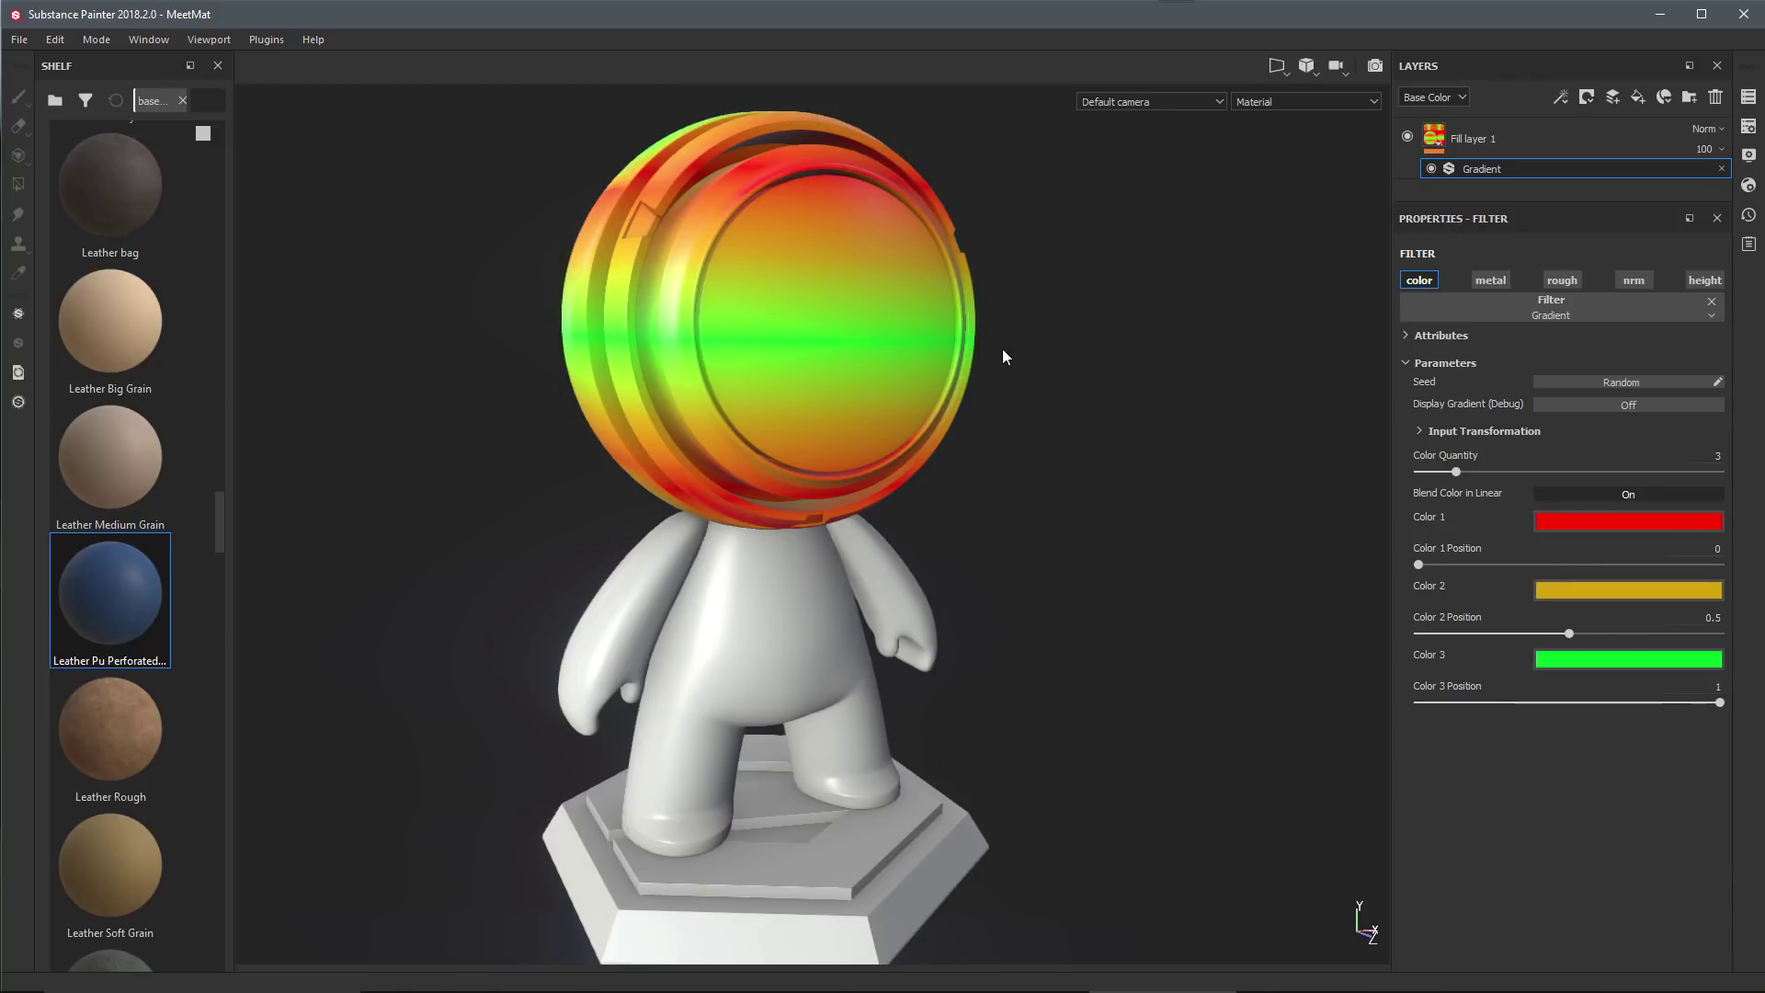
# - Set the Gradient filter's Color Quantity to 5
pyautogui.keyDown('alt'); pyautogui.moveTo(1002, 357); pyautogui.dragTo(984, 461); pyautogui.keyUp('alt')
pyautogui.scroll(3, 1000, 477)
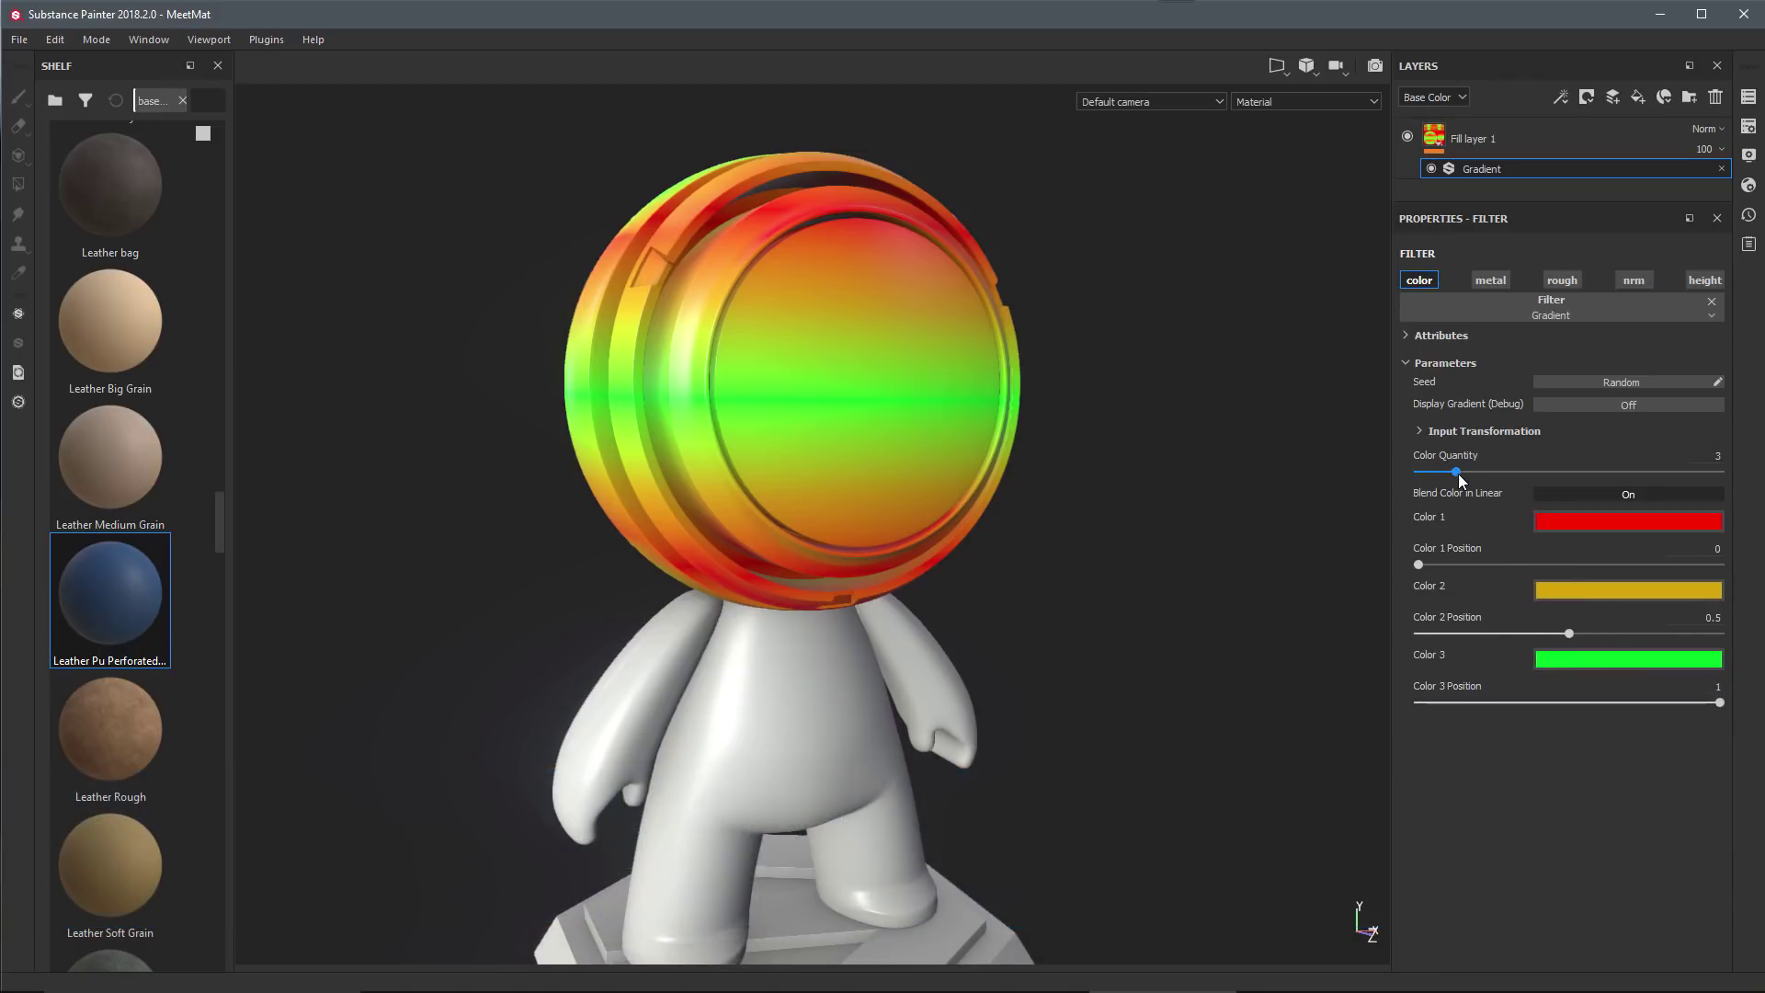
pyautogui.moveTo(1459, 473); pyautogui.dragTo(1480, 478)
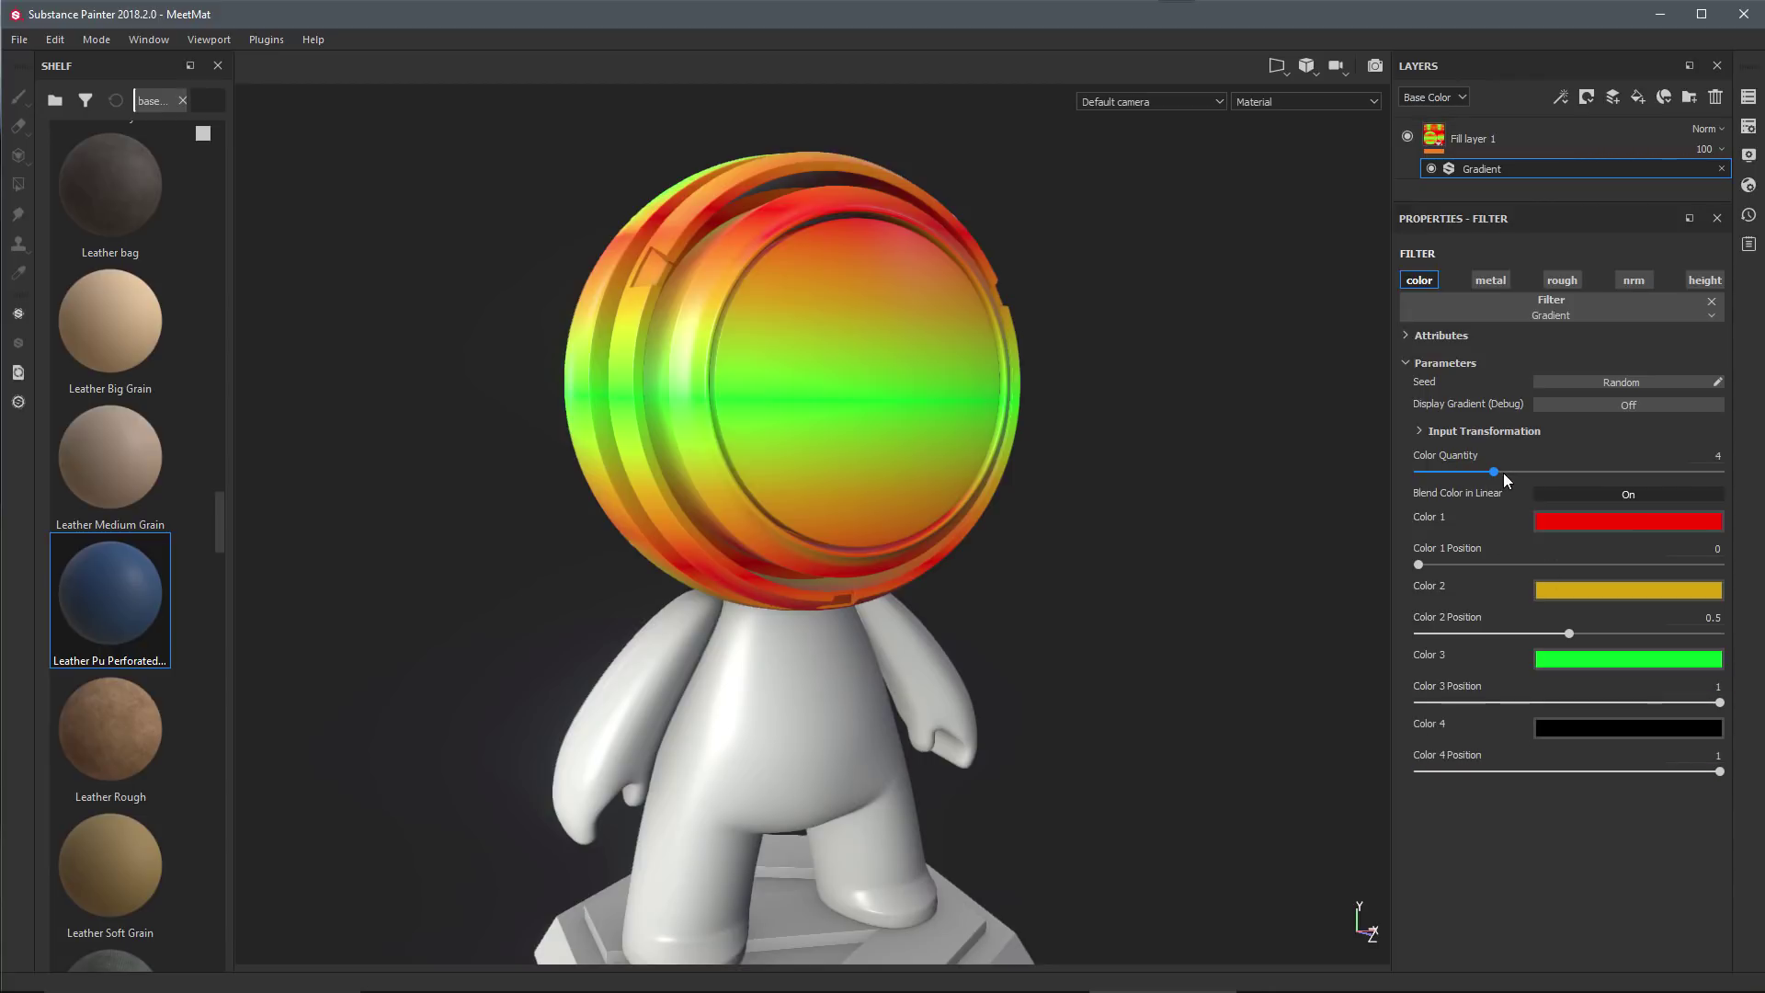
pyautogui.moveTo(1497, 473)
pyautogui.mouseDown()
pyautogui.moveTo(1570, 477)
pyautogui.moveTo(1532, 476)
pyautogui.mouseUp()
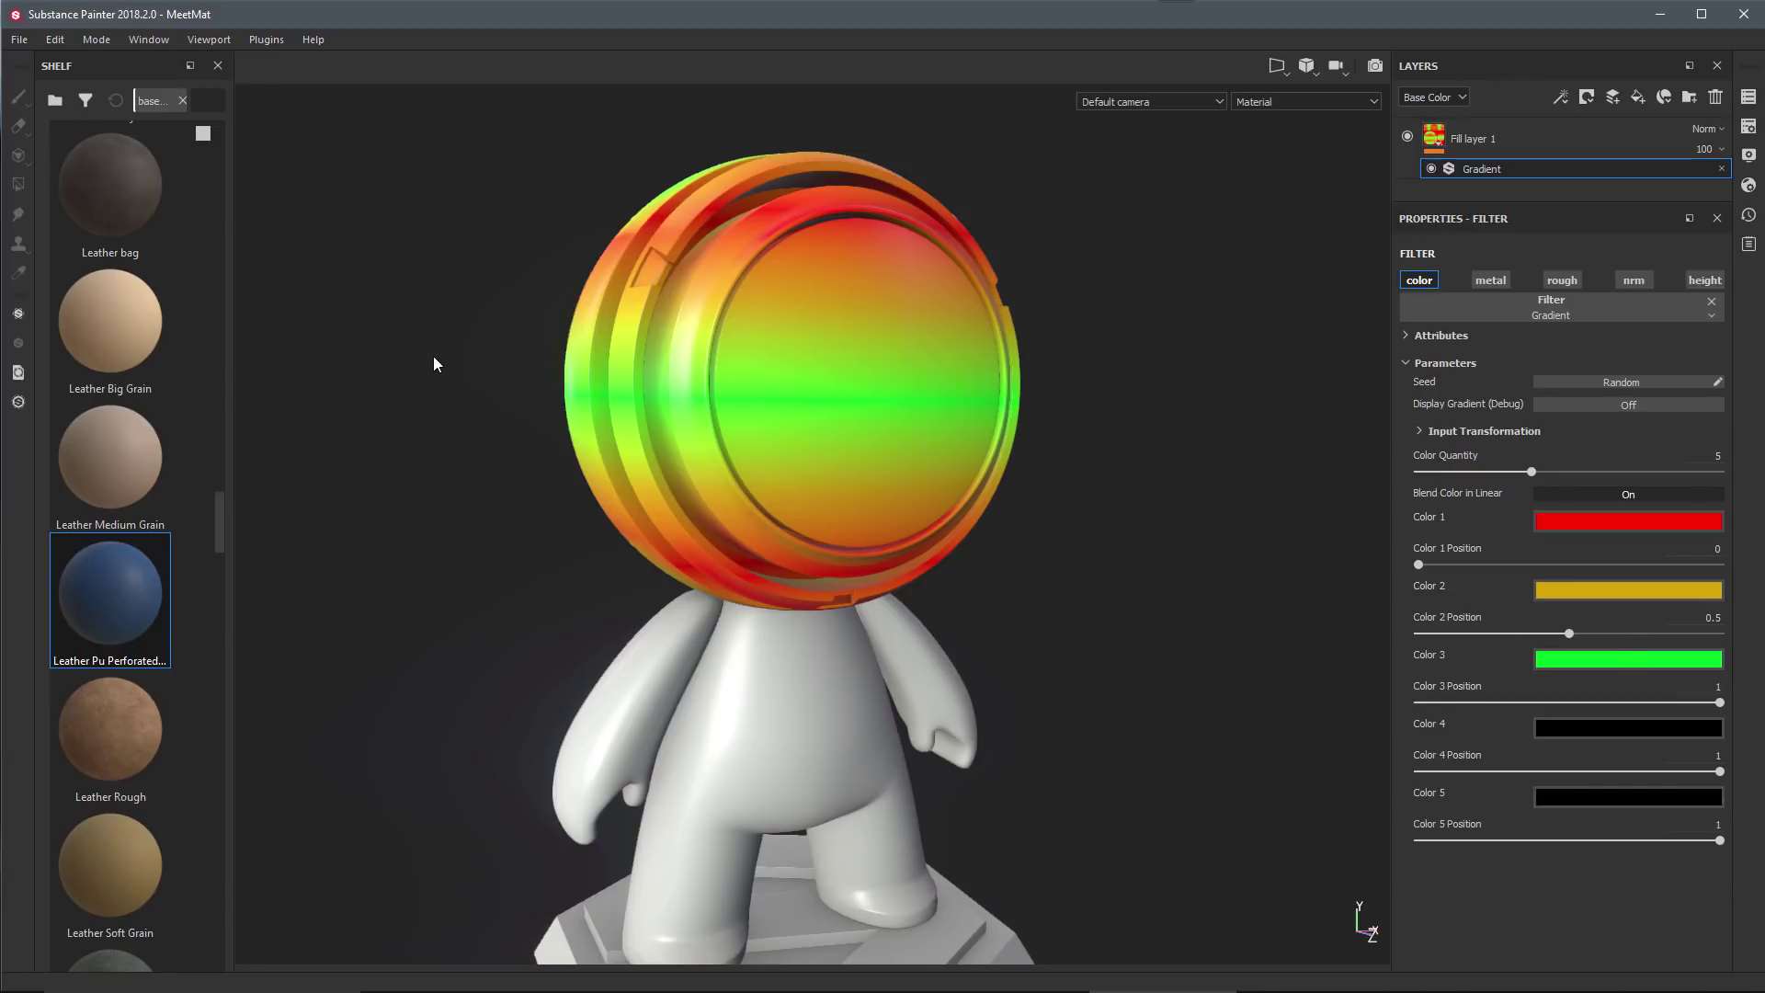
# - Apply the Leather Pu Perforated Dots material to the character's head and set its projection to Tri-planar projection
pyautogui.moveTo(121, 583)
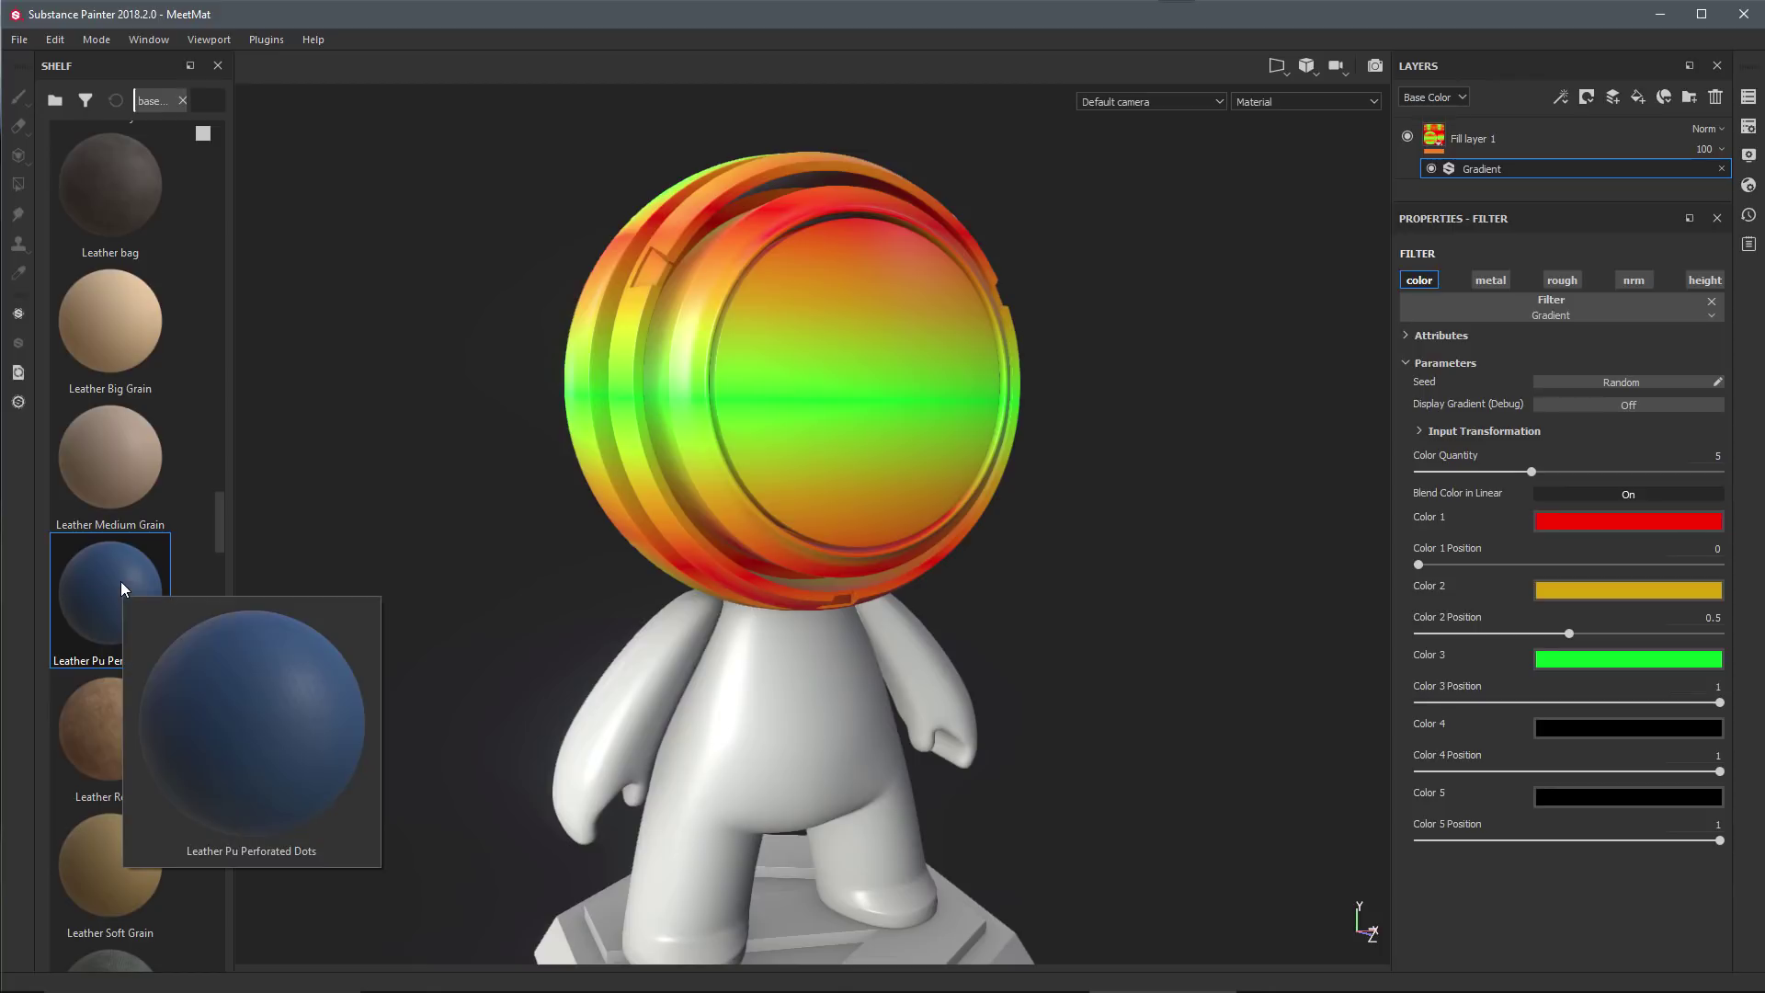
pyautogui.moveTo(124, 572); pyautogui.dragTo(952, 447)
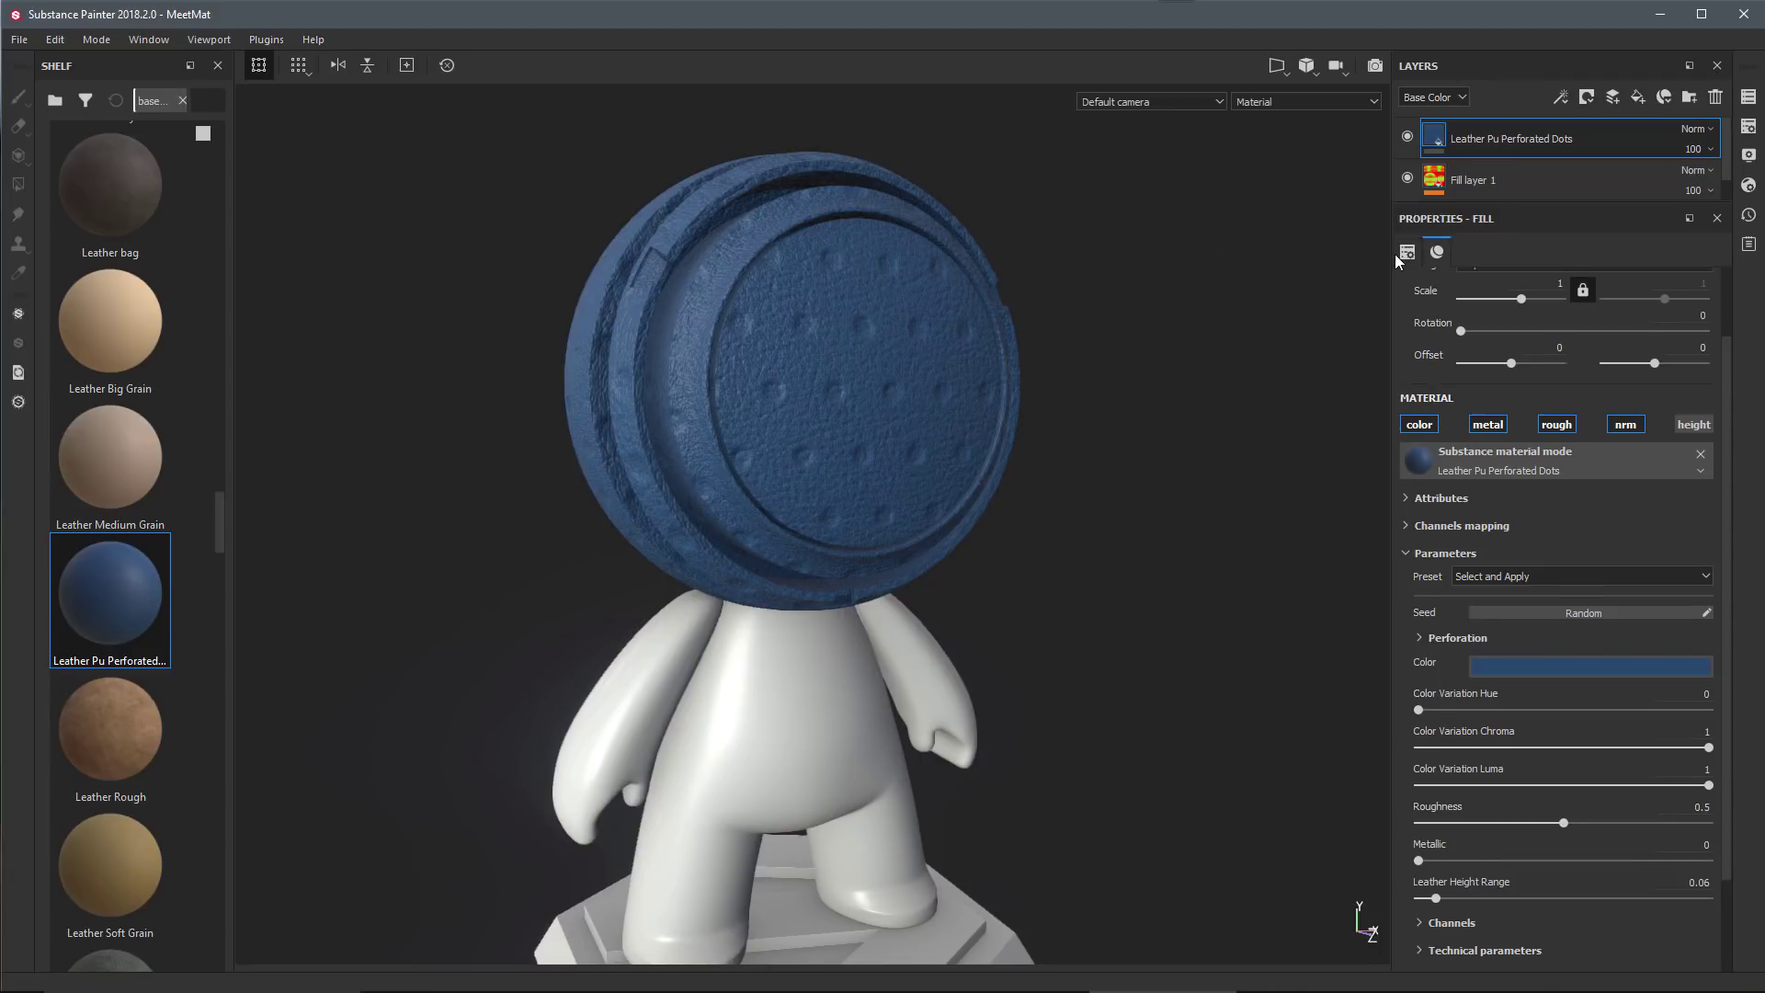
pyautogui.click(1471, 309)
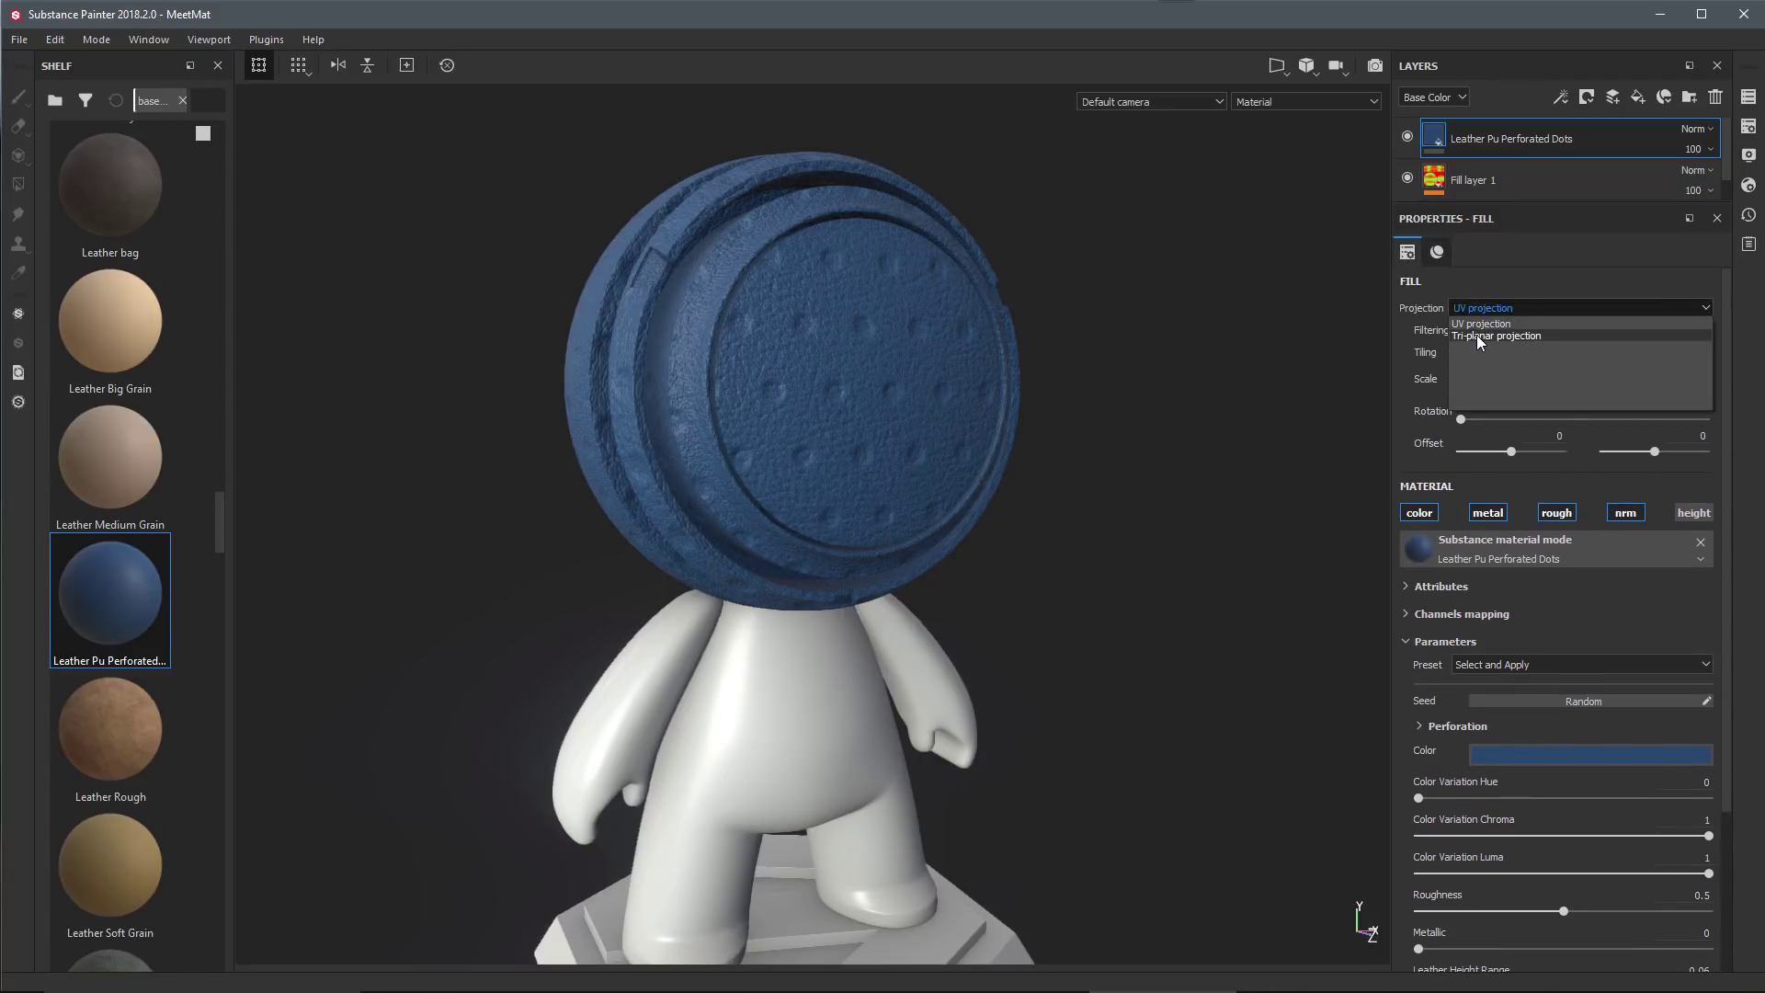
pyautogui.click(1477, 335)
# - Reposition the leather layer's tri-planar projection over the character's head with the translate manipulator
pyautogui.moveTo(772, 577); pyautogui.dragTo(660, 593)
pyautogui.press('w')
pyautogui.moveTo(778, 540); pyautogui.dragTo(801, 462)
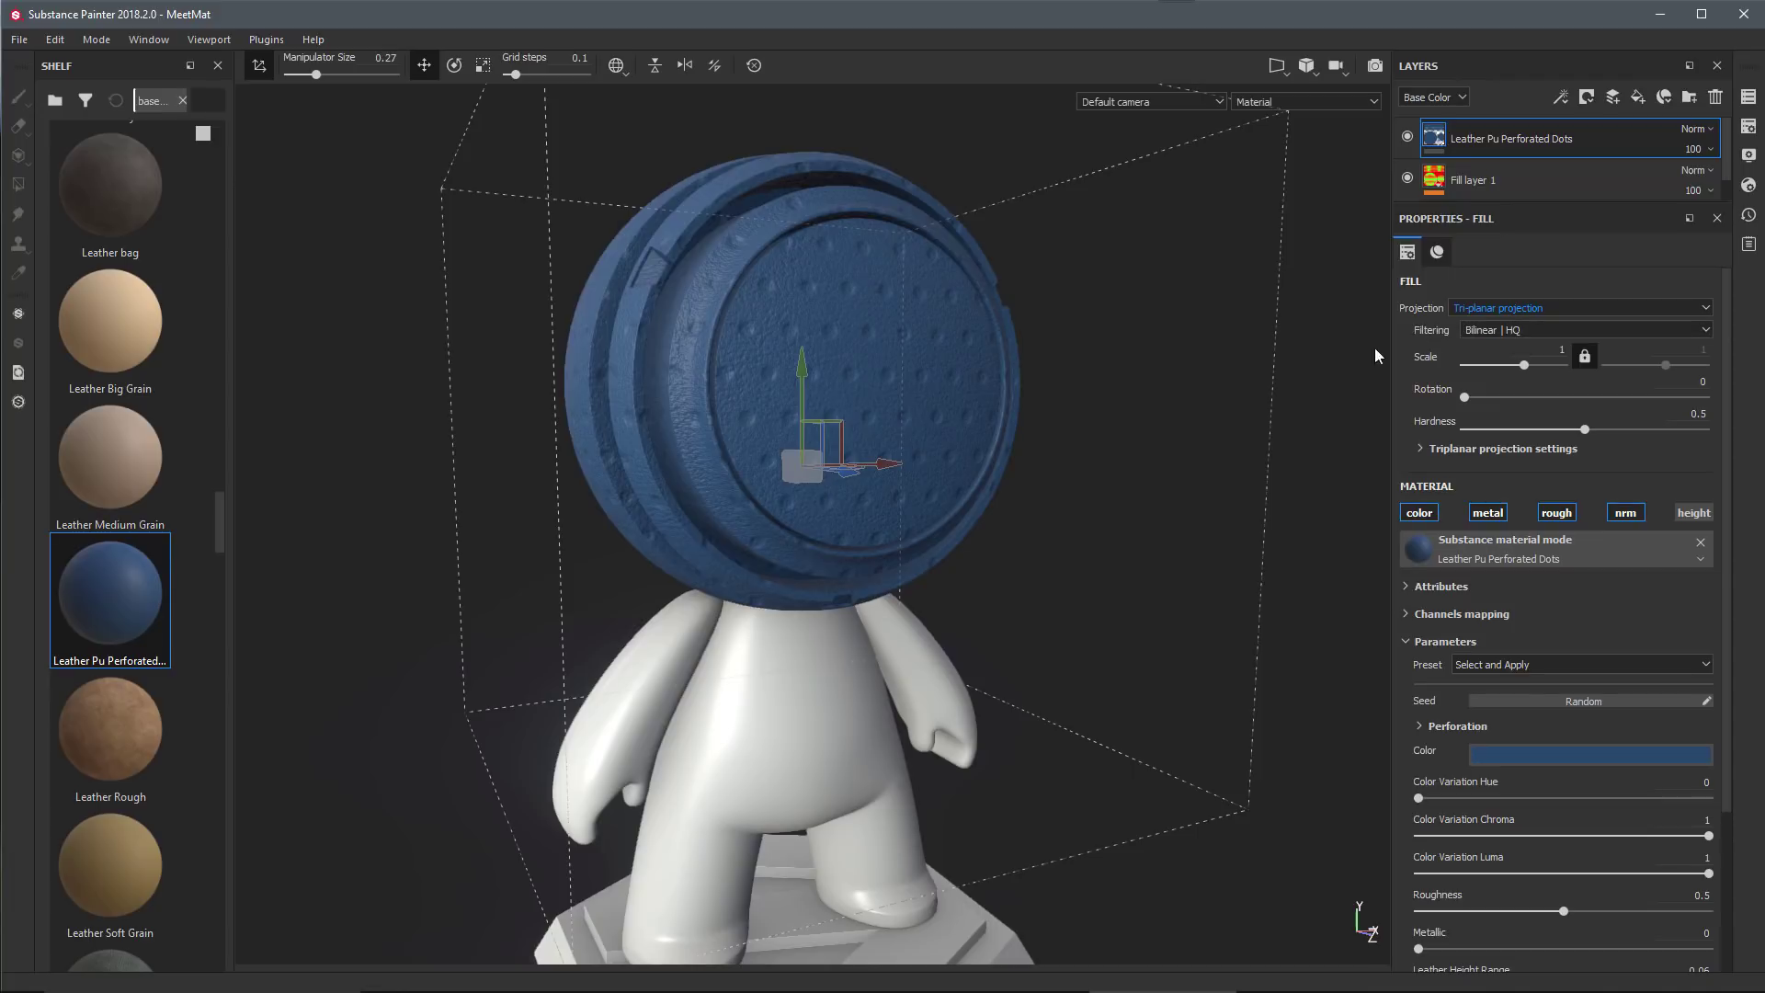
# - Try the Anthracite PU Leather Orange Perforated and Anthracite PU Leather Perforated presets on the leather material
pyautogui.scroll(-3, 1606, 593)
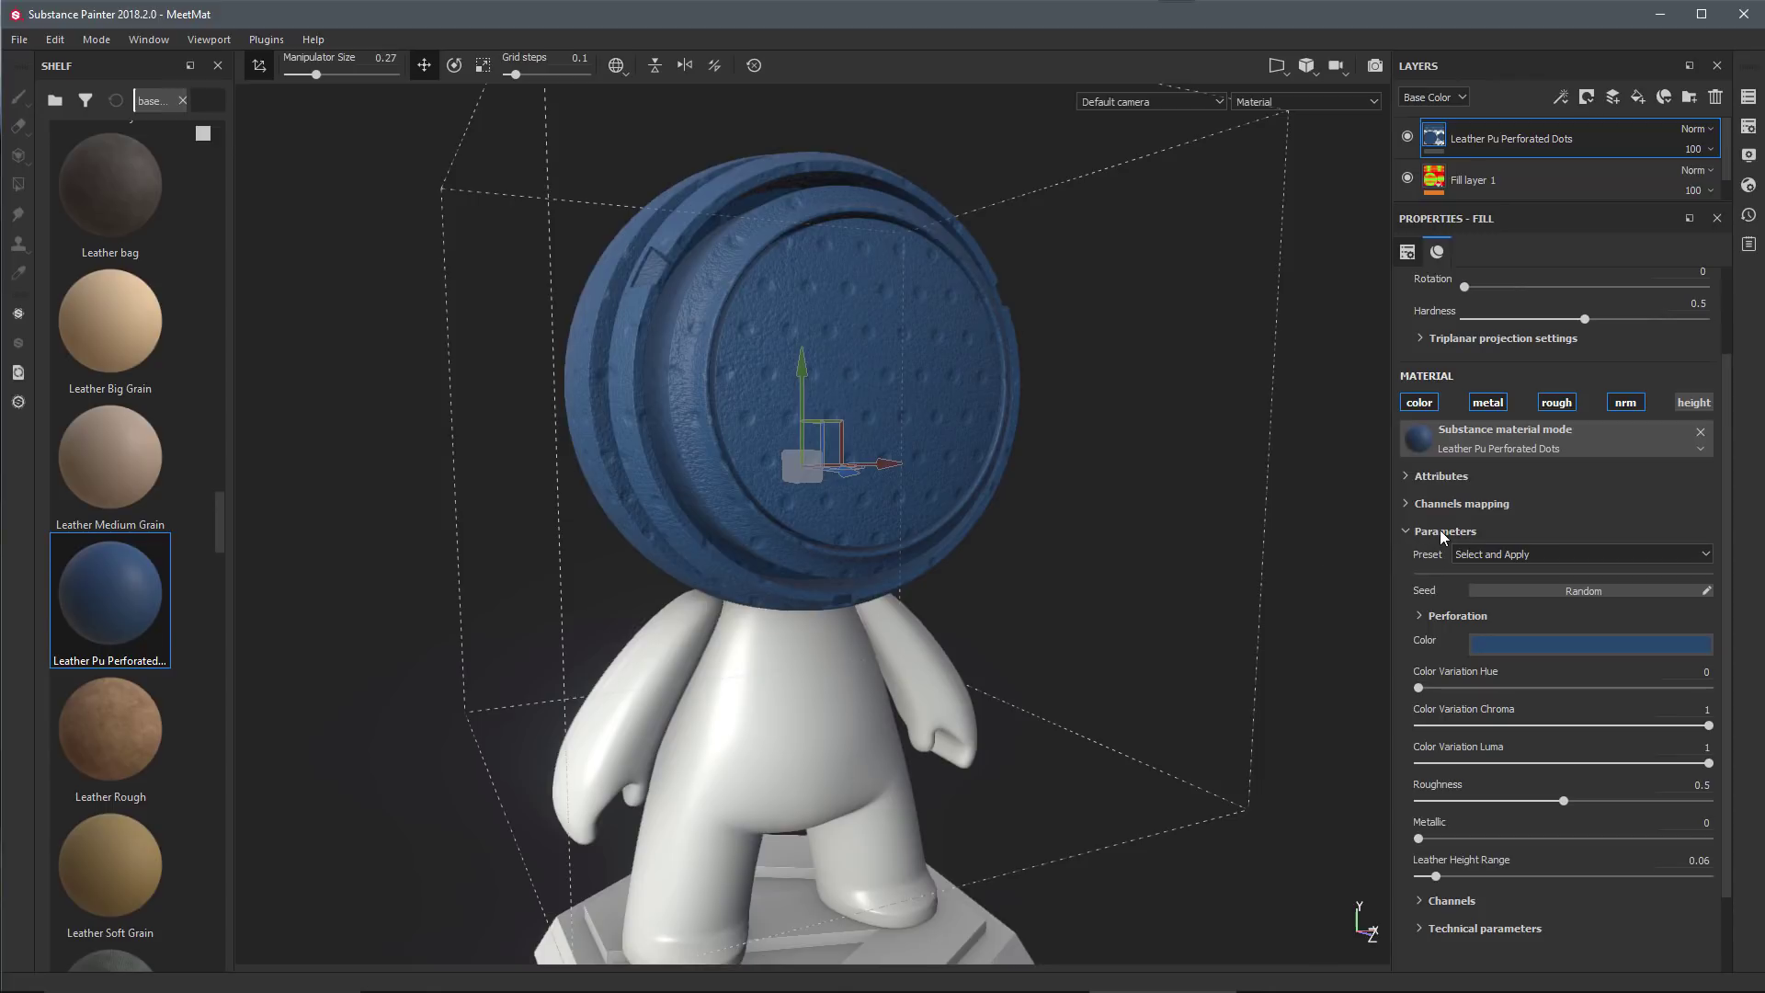
pyautogui.click(1589, 555)
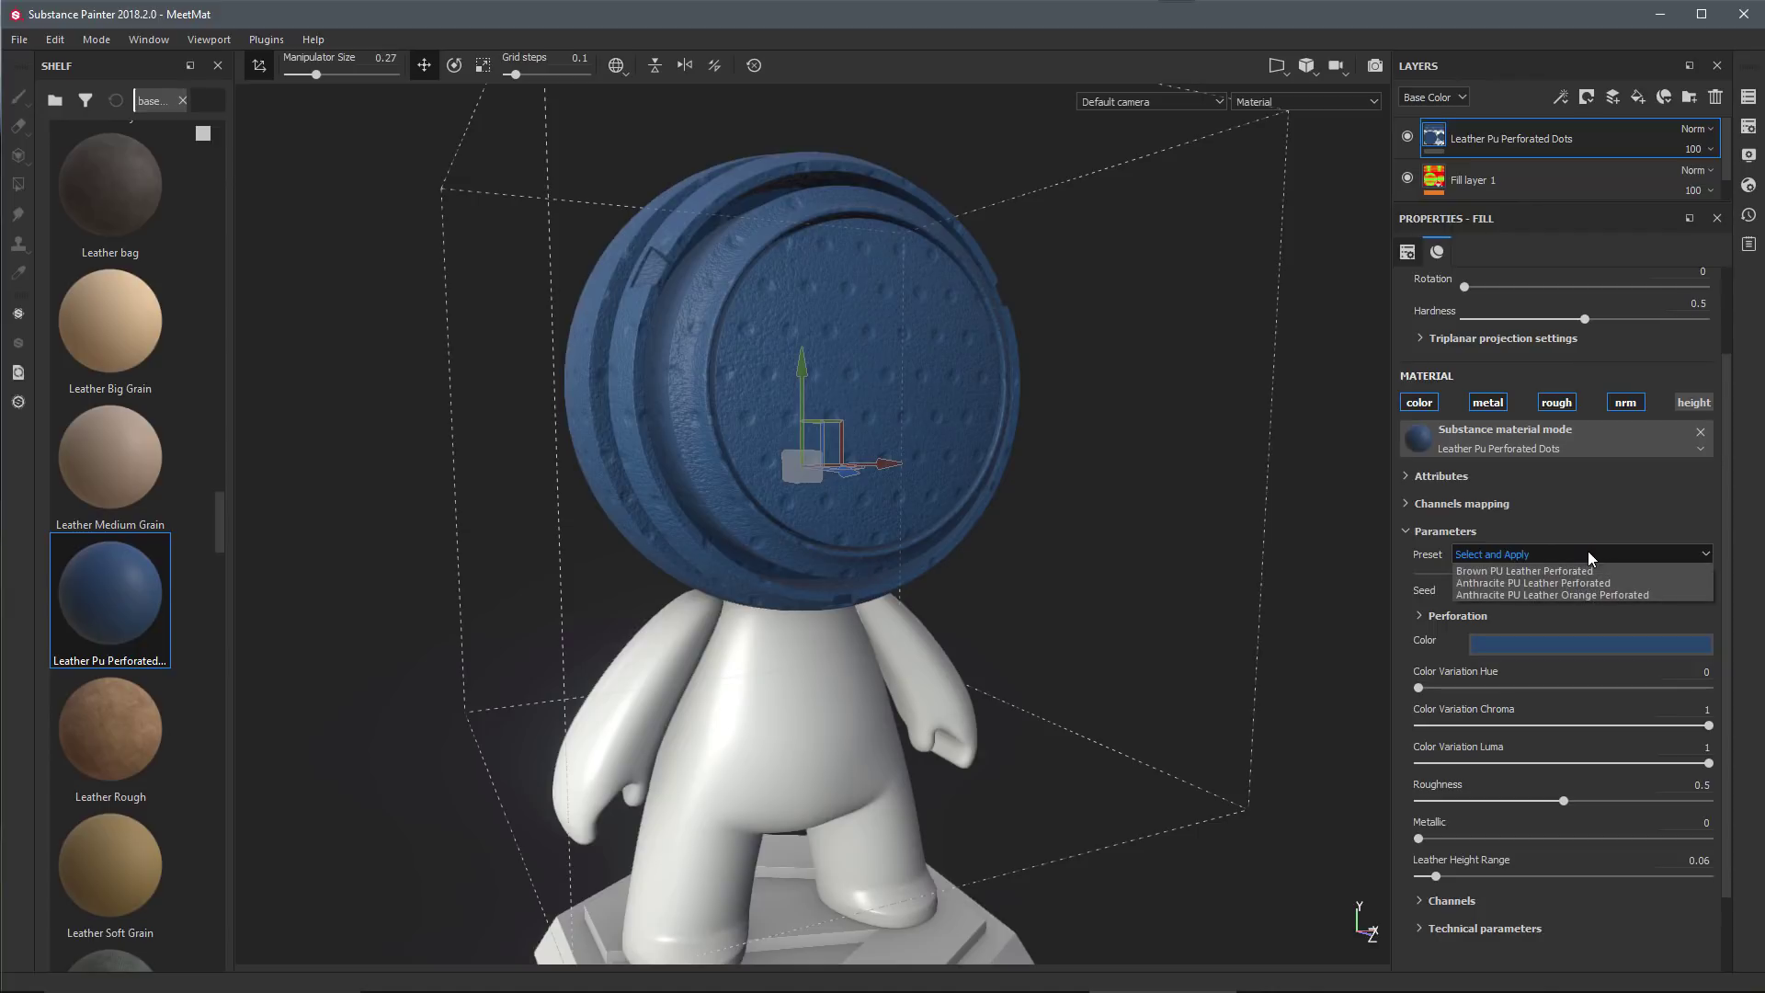
pyautogui.click(1543, 595)
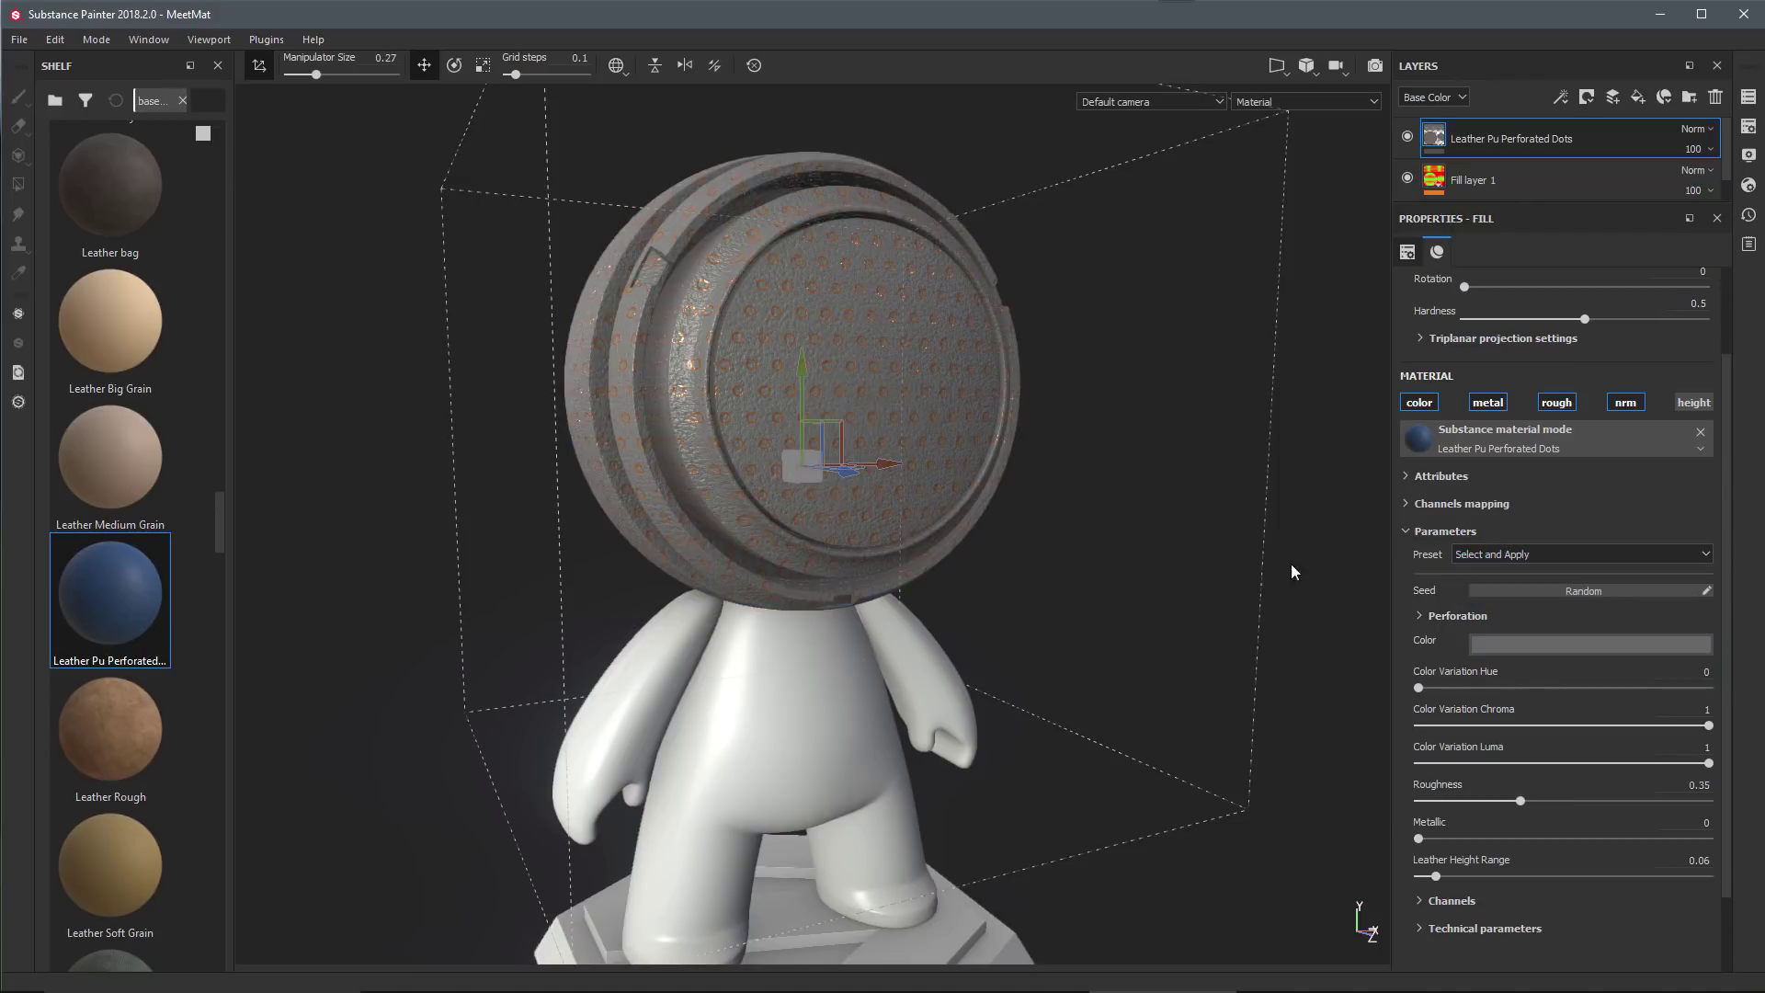
pyautogui.click(1517, 554)
pyautogui.click(1493, 583)
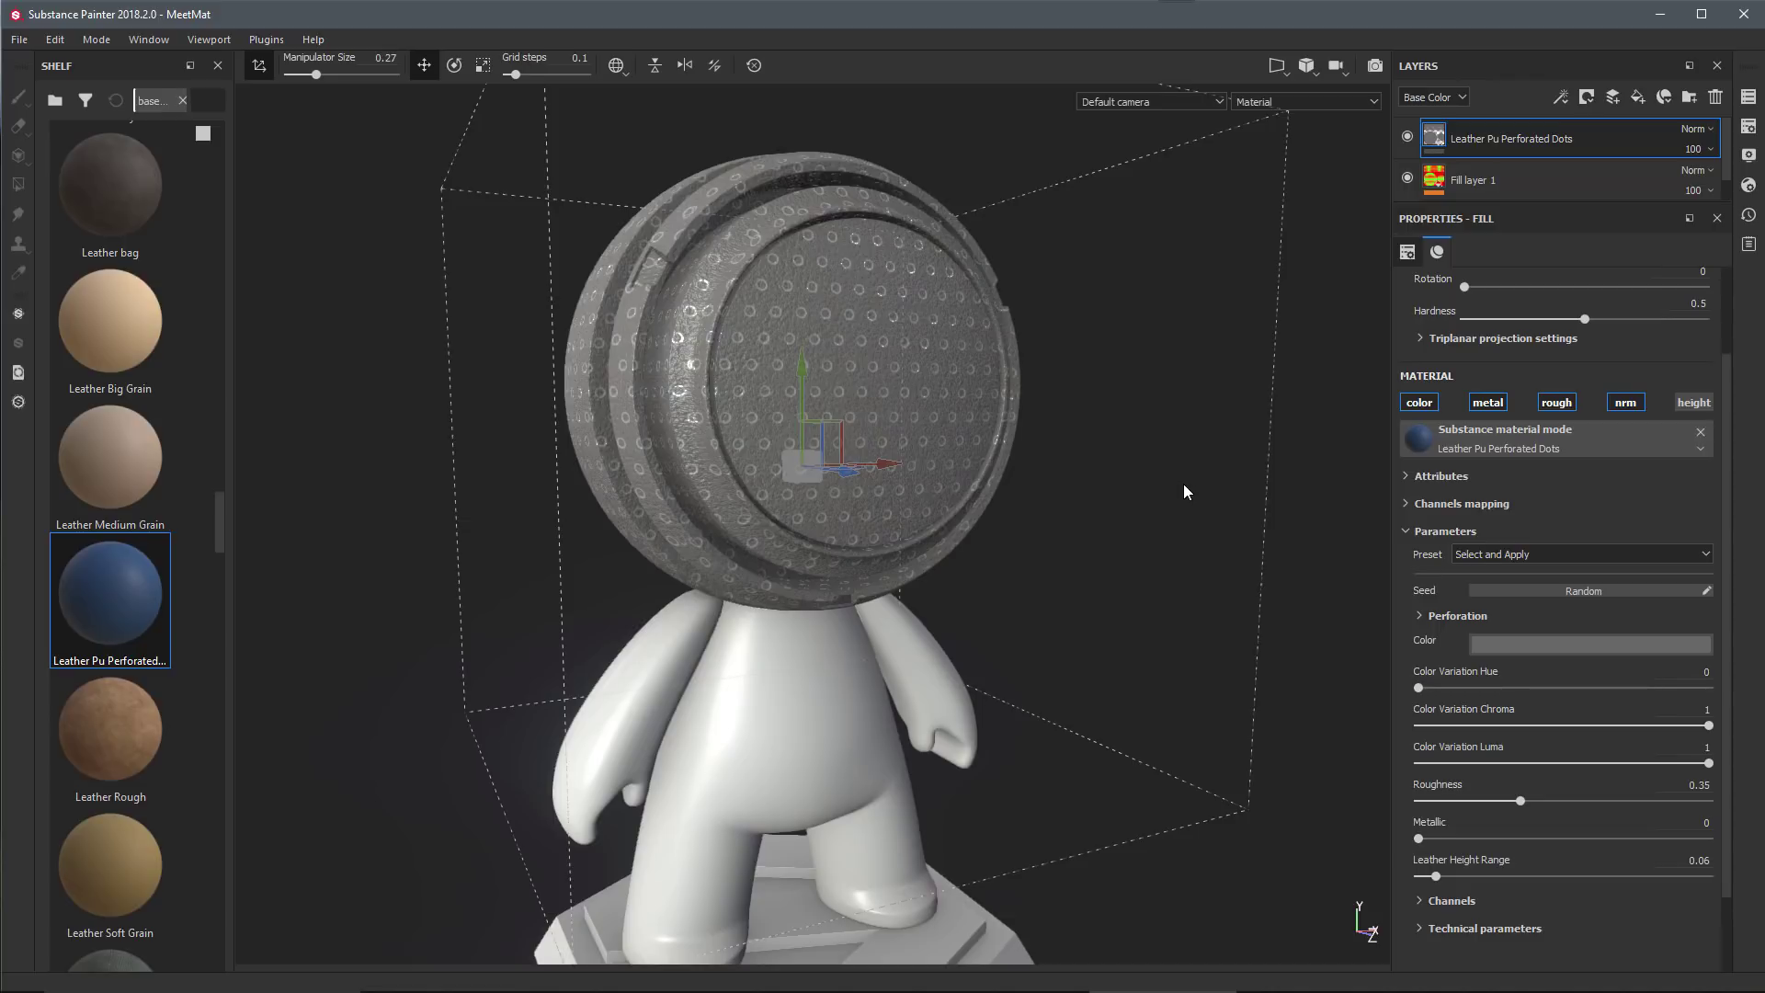
# - Apply the Brown PU Leather Perforated preset to the leather material and expand its attributes
pyautogui.click(1480, 549)
pyautogui.click(1474, 577)
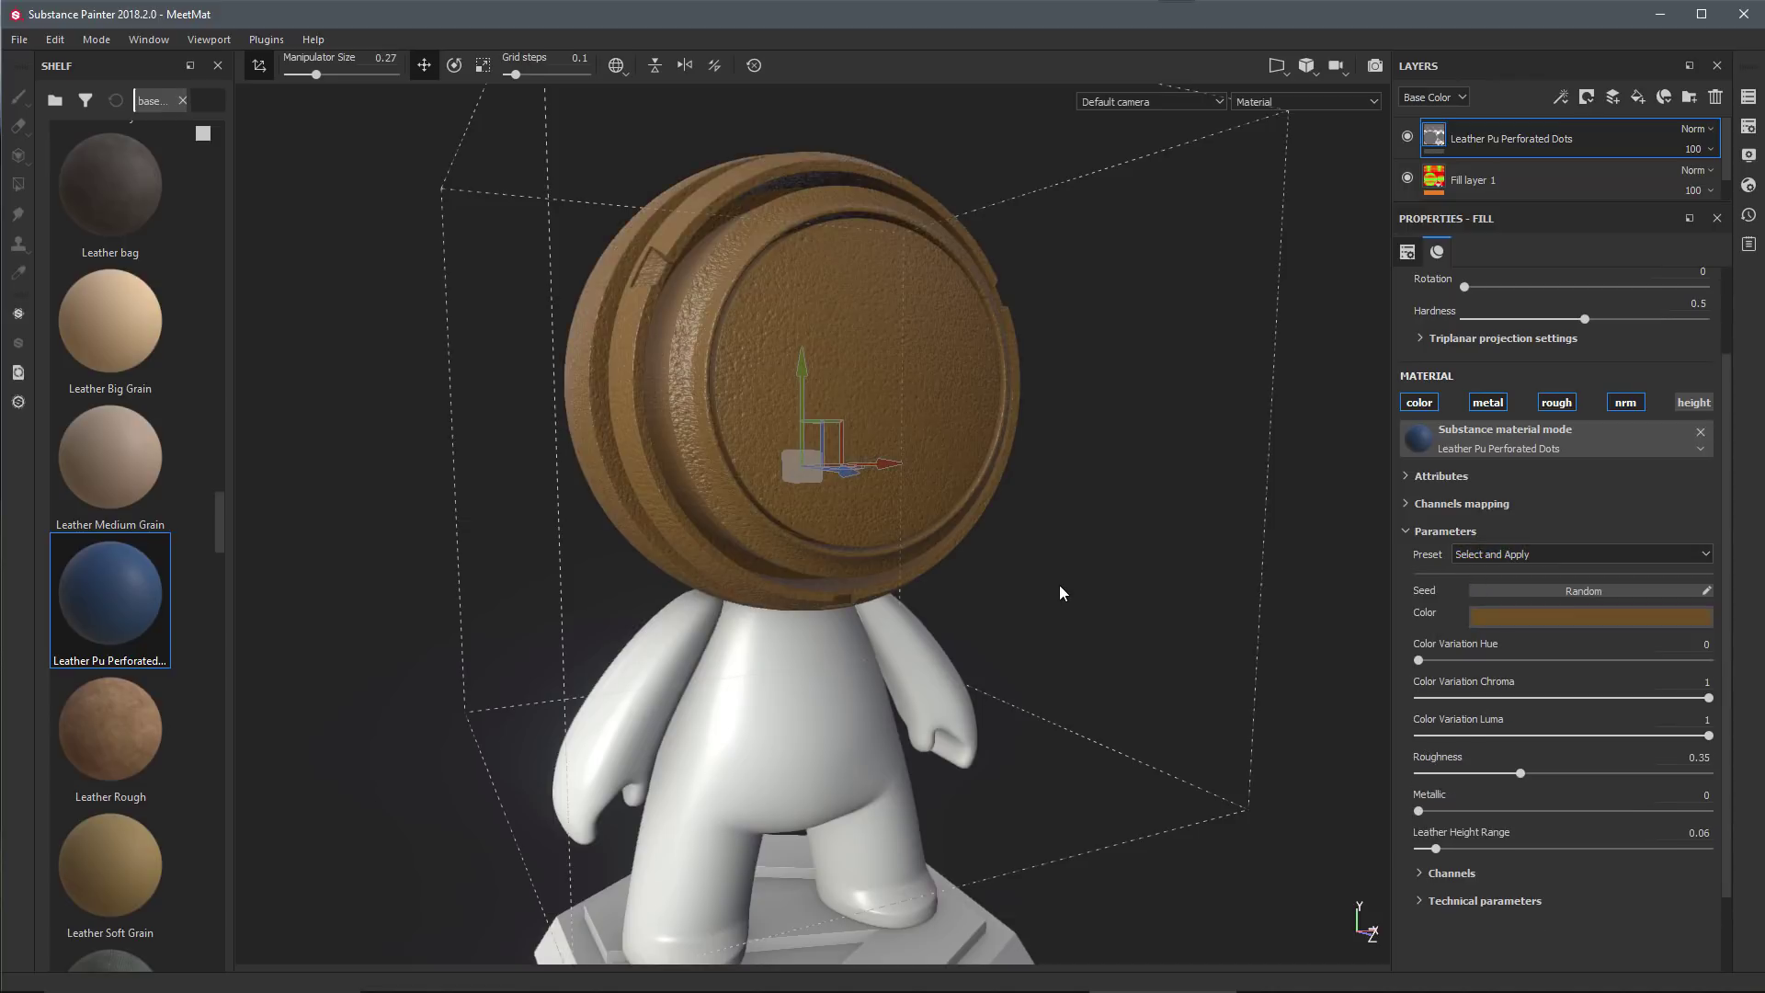
pyautogui.click(1471, 554)
pyautogui.click(1484, 551)
pyautogui.click(1406, 476)
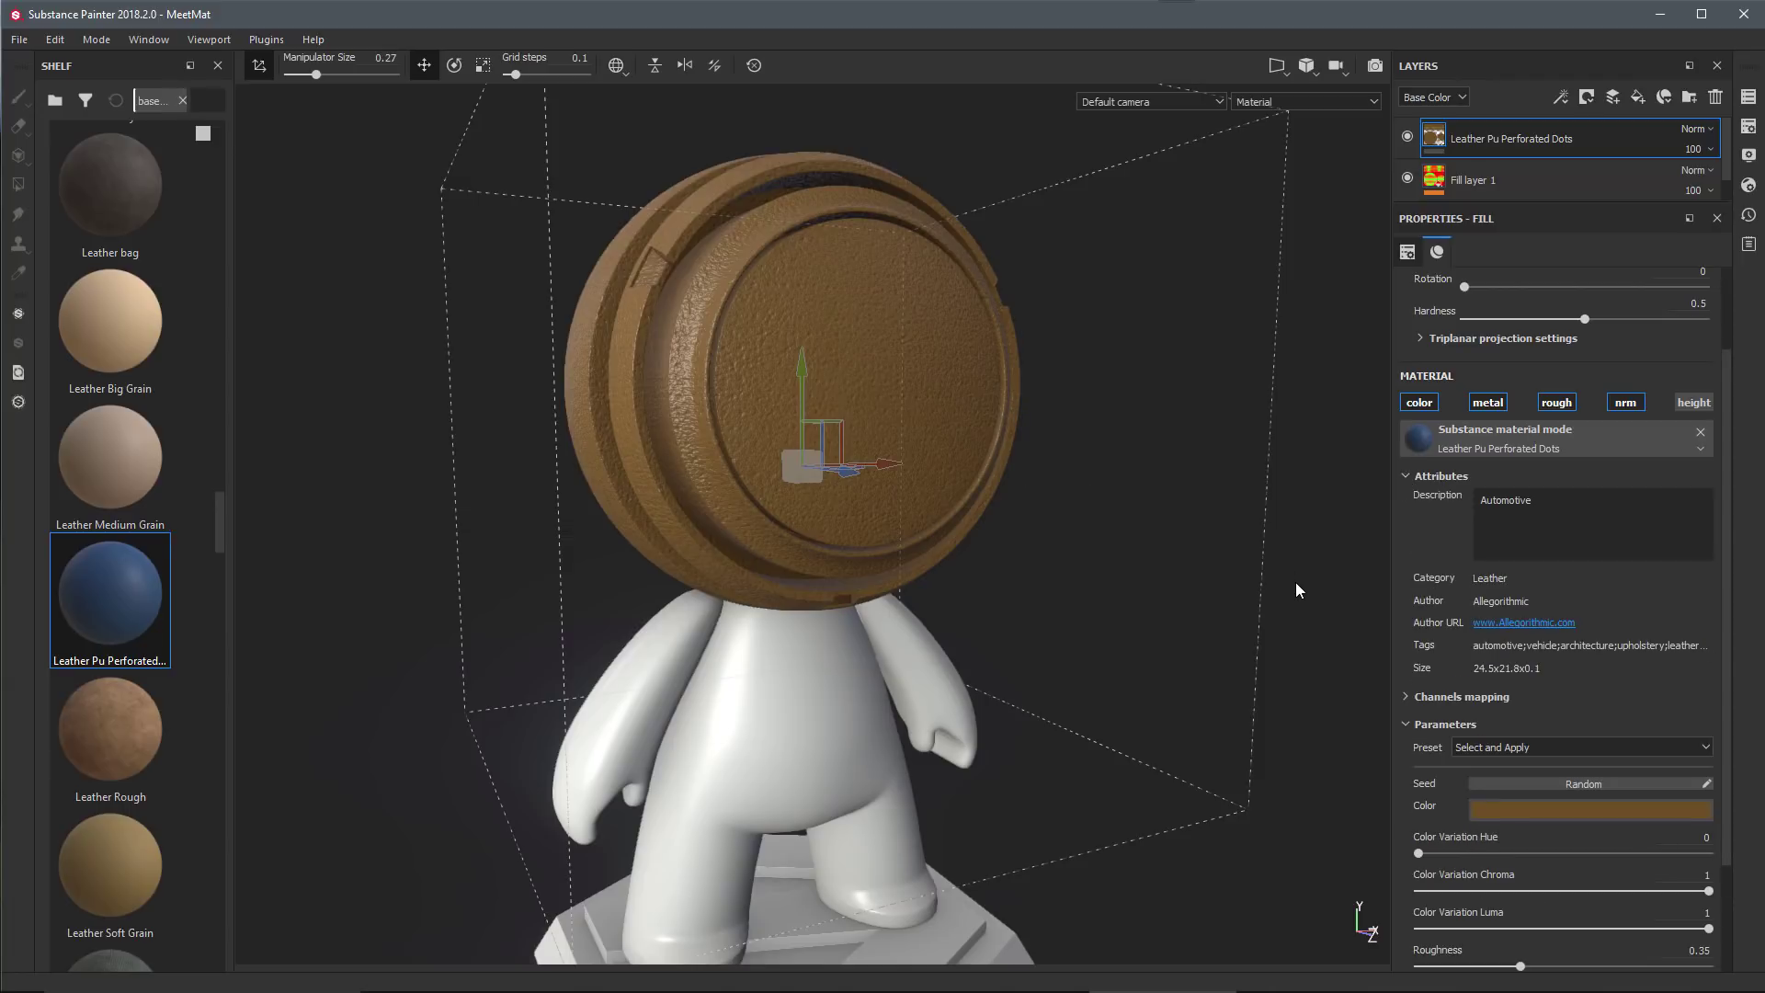